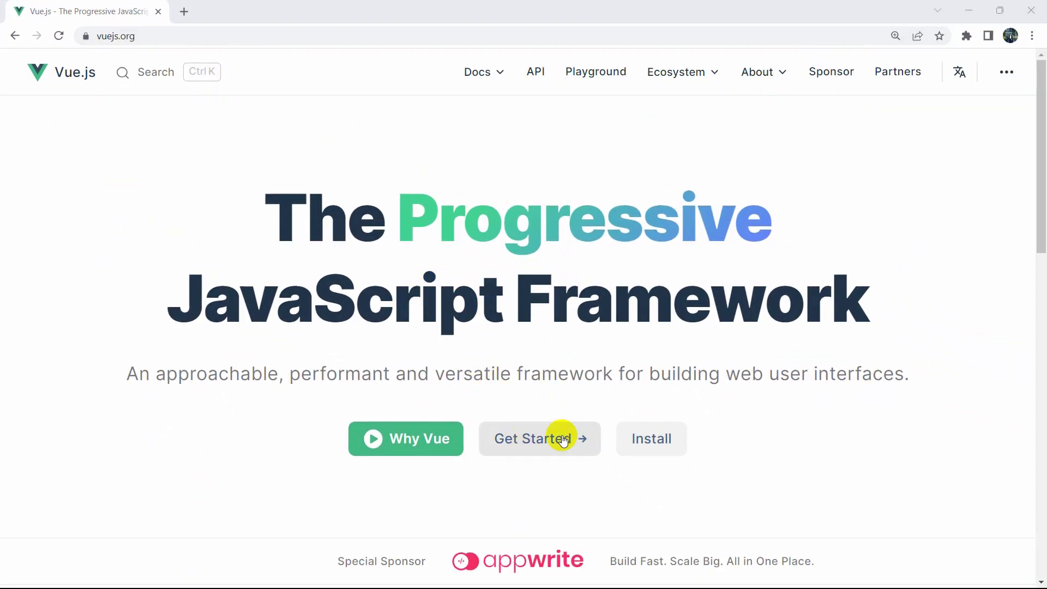
- Go from the vuejs.org home page to the Introduction guide via Get Started
click(541, 446)
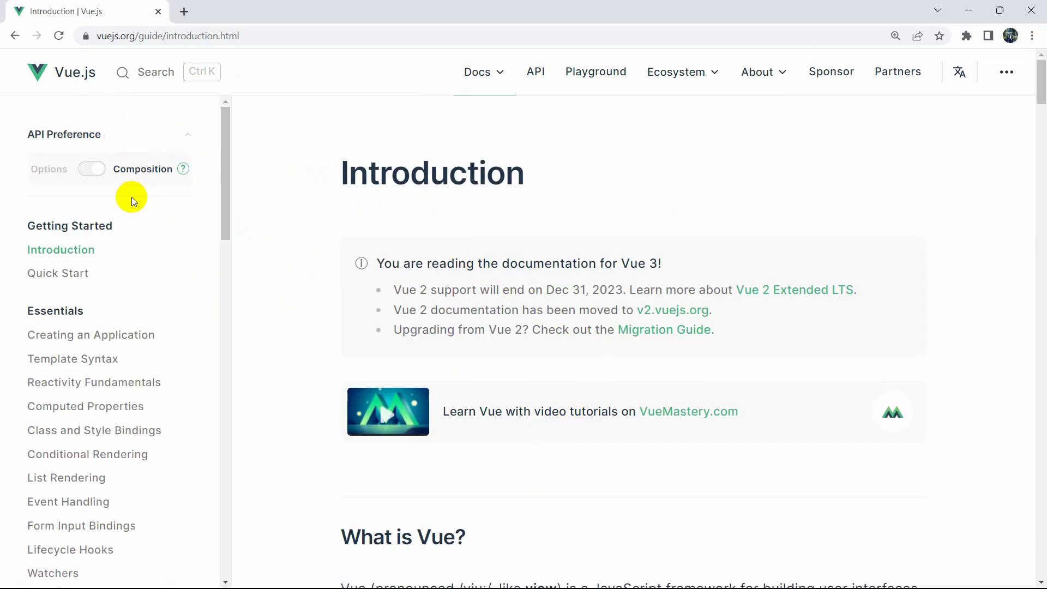
- Open the Quick Start guide and locate the npm init vue@latest command block
click(80, 274)
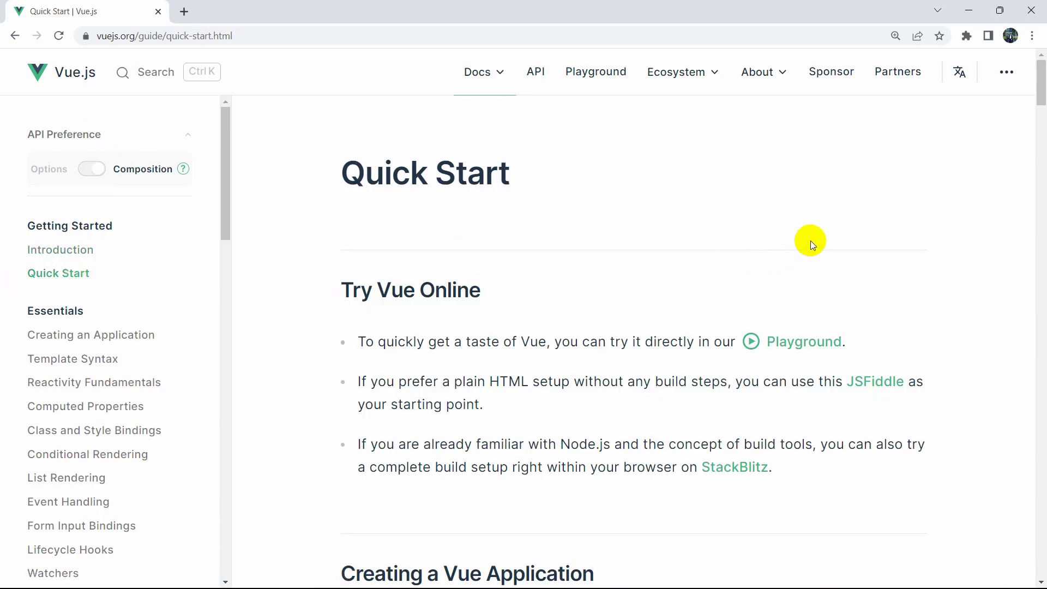
scroll(814, 240, down, 4)
scroll(813, 240, down, 7)
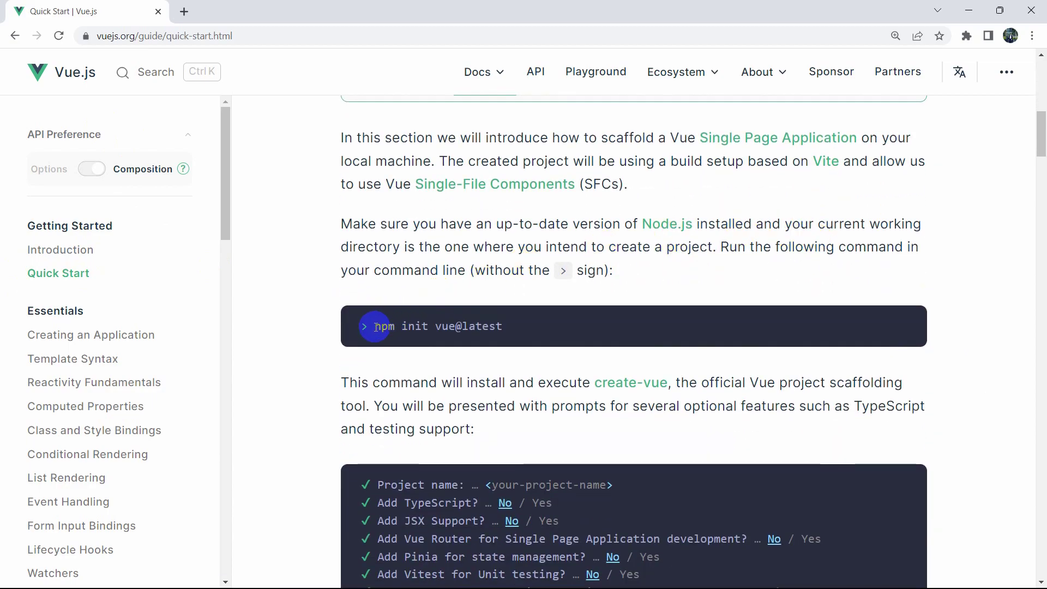
drag(375, 327, 502, 326)
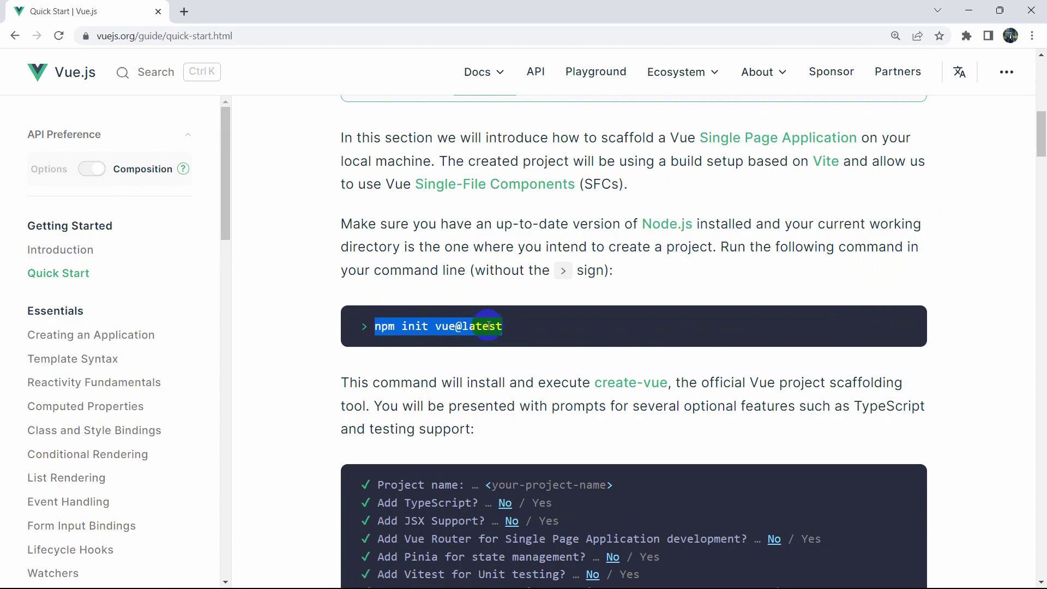
click(463, 328)
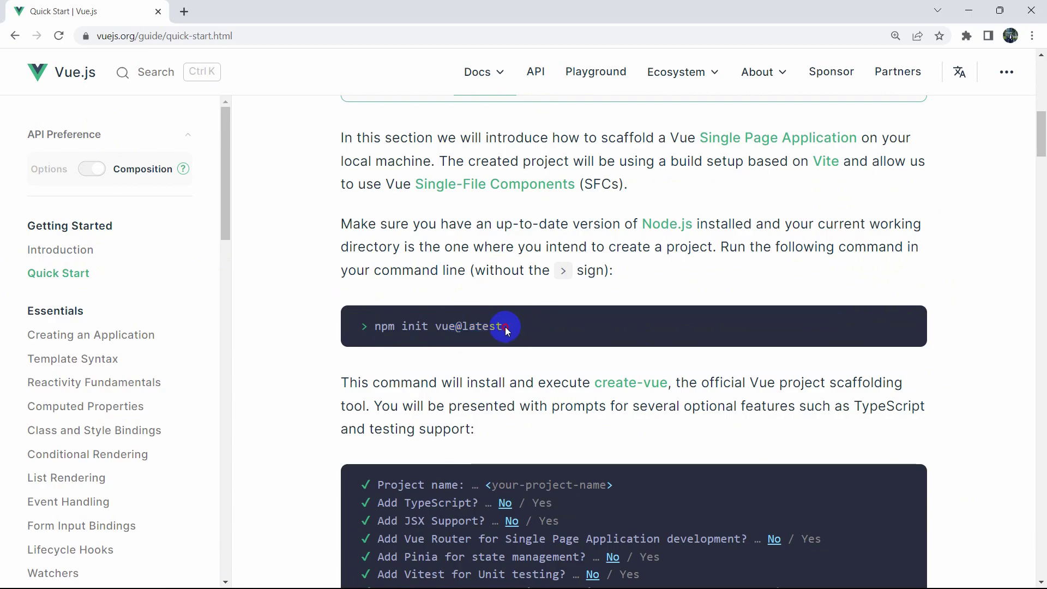
drag(505, 326, 375, 326)
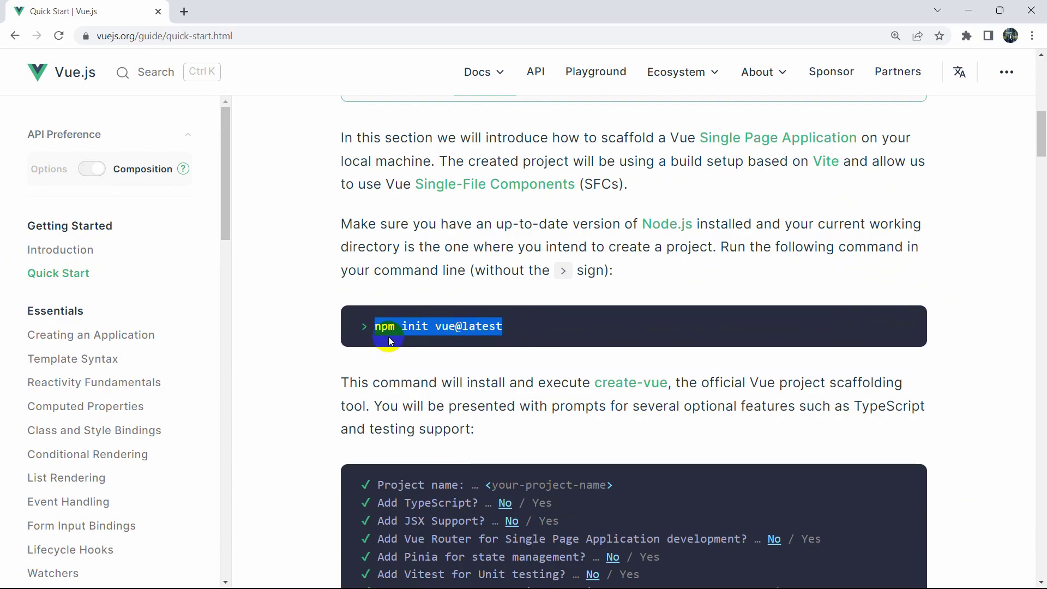
click(394, 338)
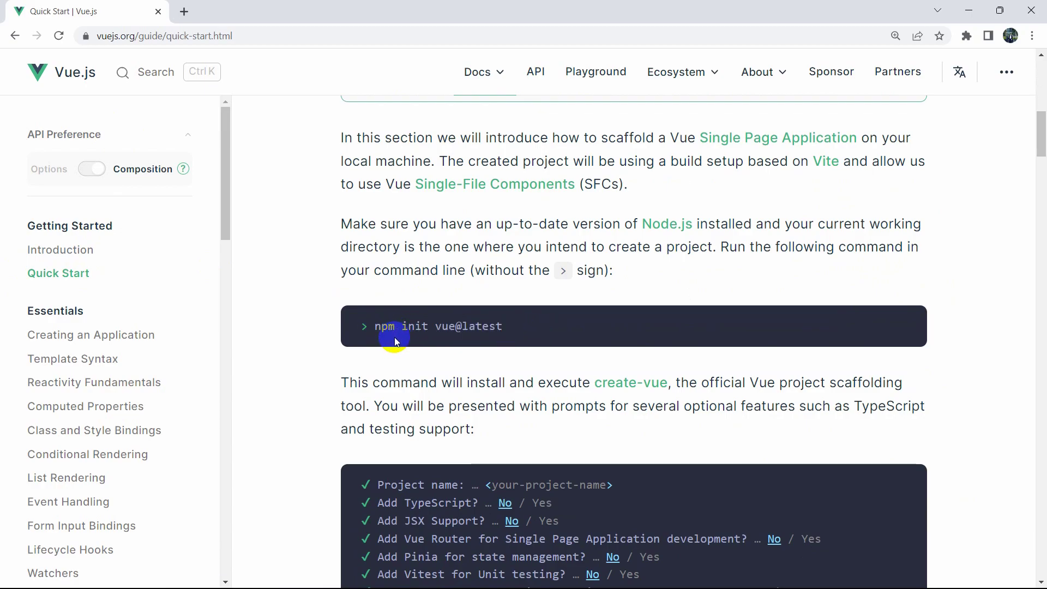
click(119, 571)
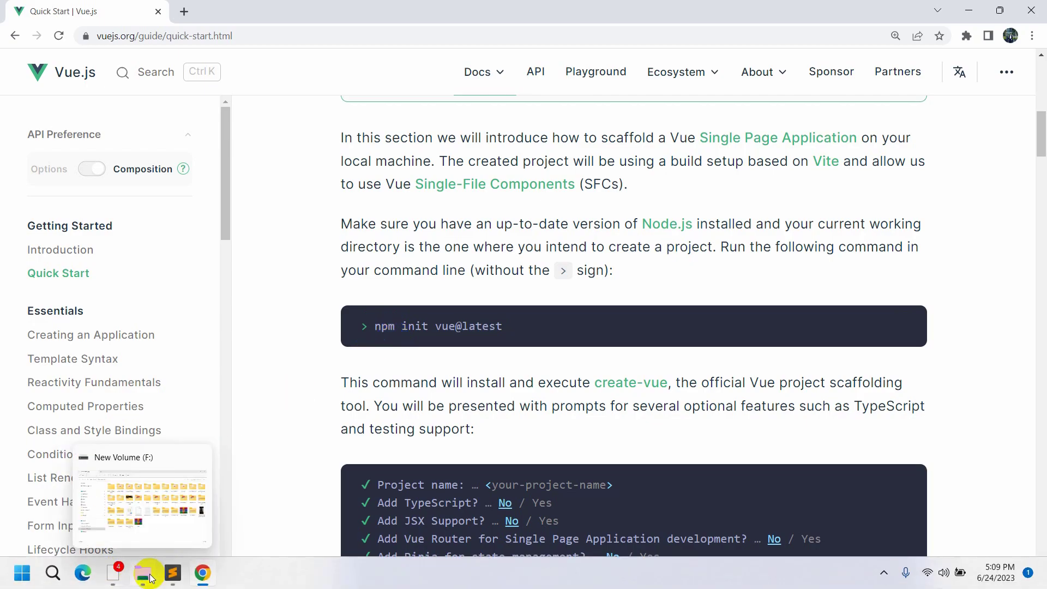
- Launch a Command Prompt at F:\ by entering cmd in New Volume's File Explorer address bar
click(139, 496)
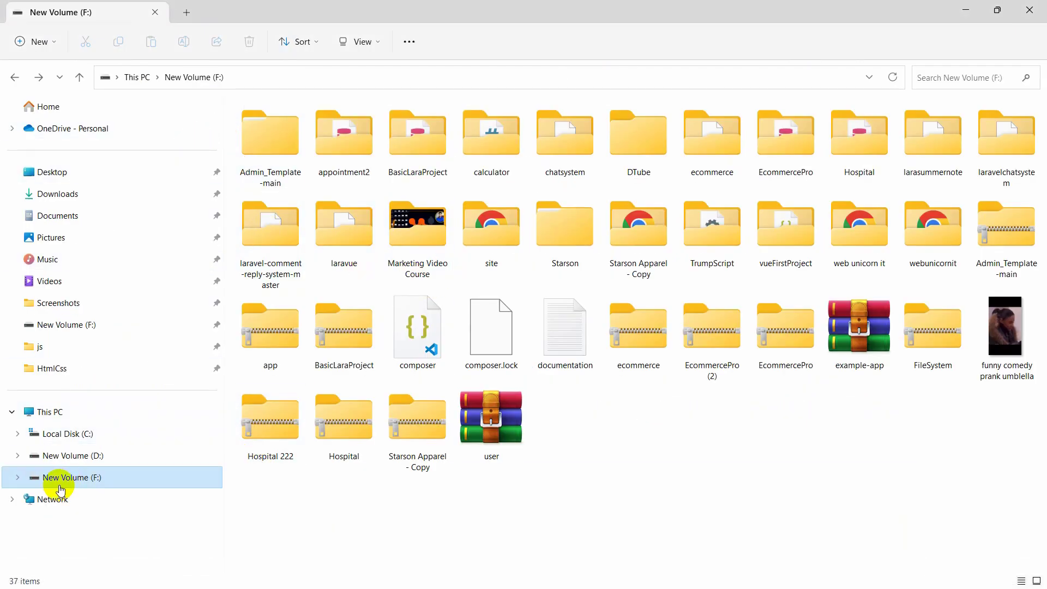
click(286, 78)
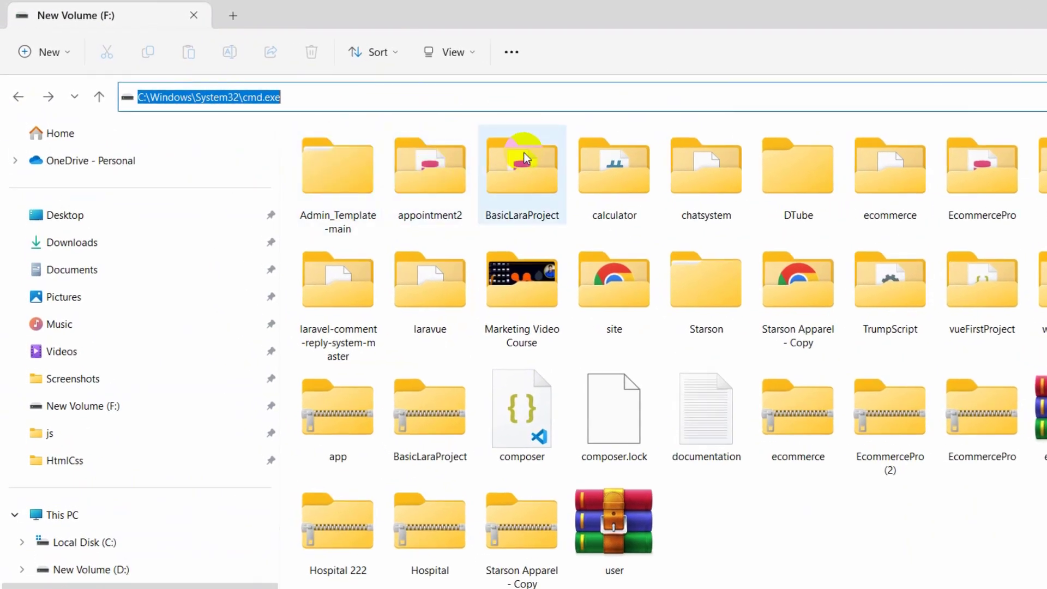
text(cmd)
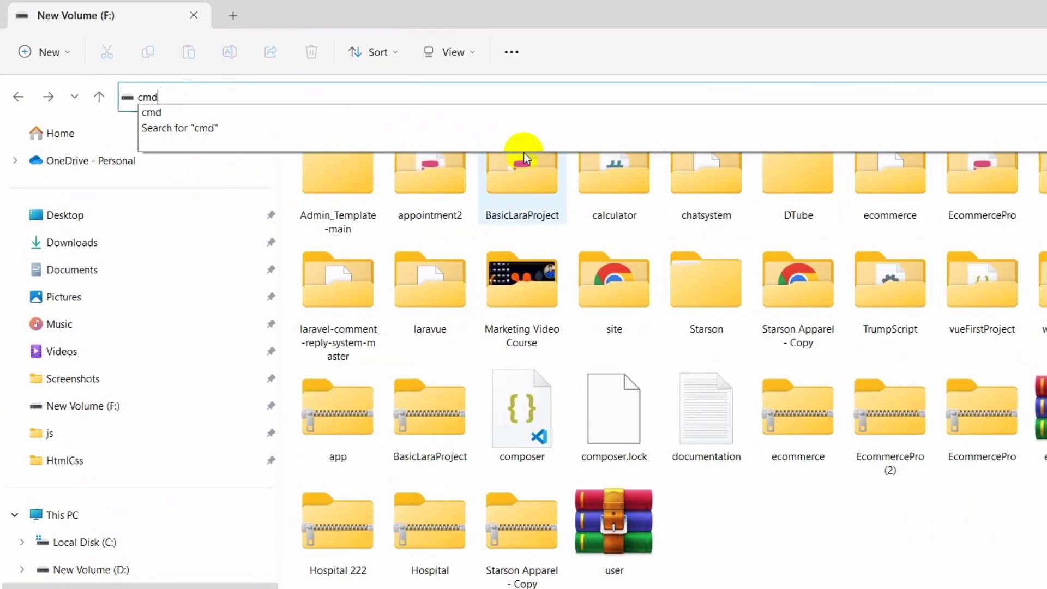
key(Return)
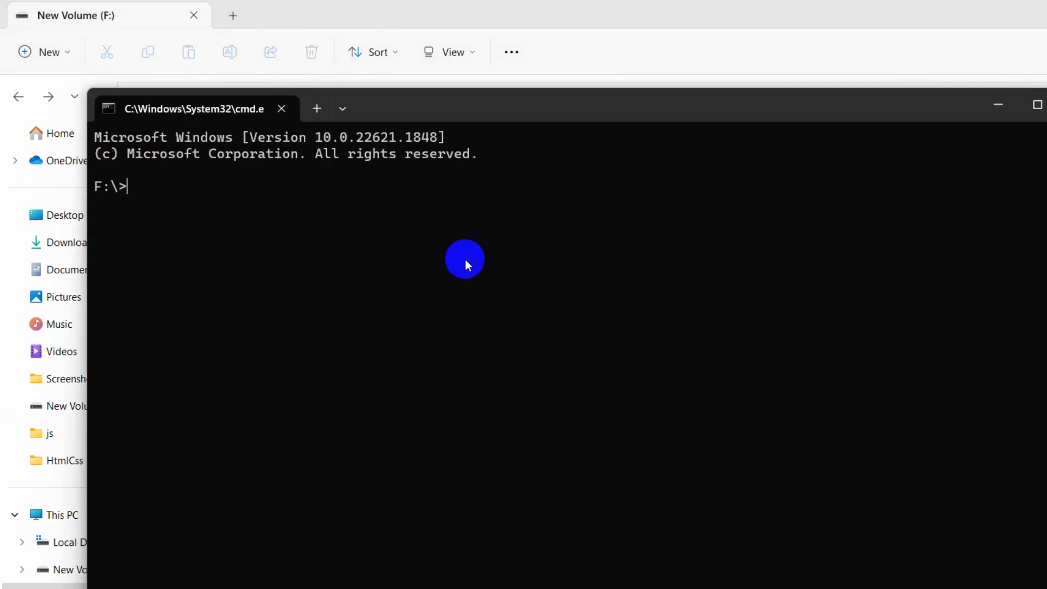
- Move the Command Prompt window aside and return to the Vue Quick Start page
drag(551, 104, 675, 118)
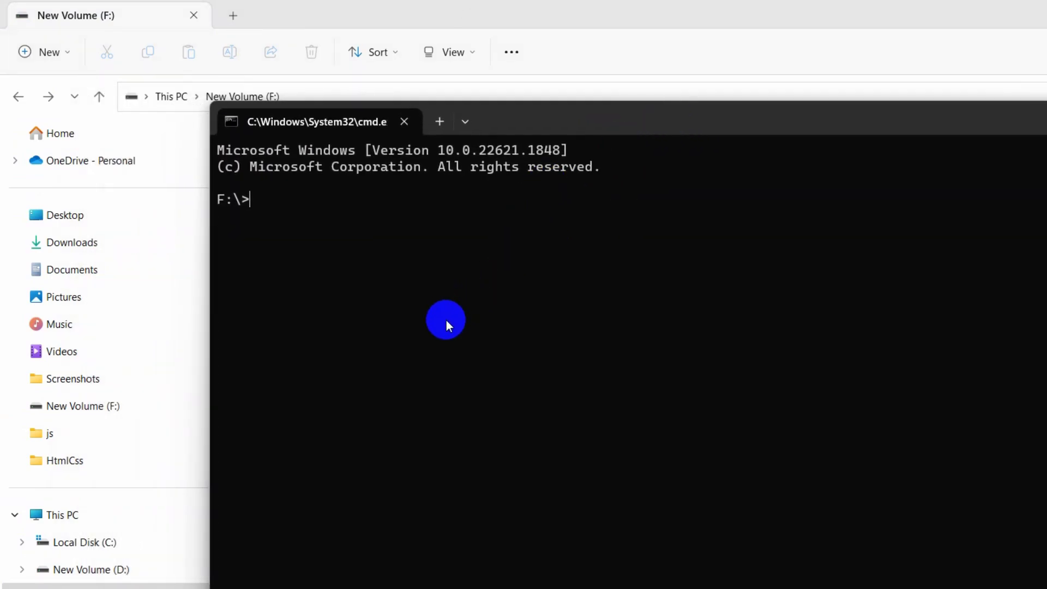
ctrl+scroll(446, 320, up, 5)
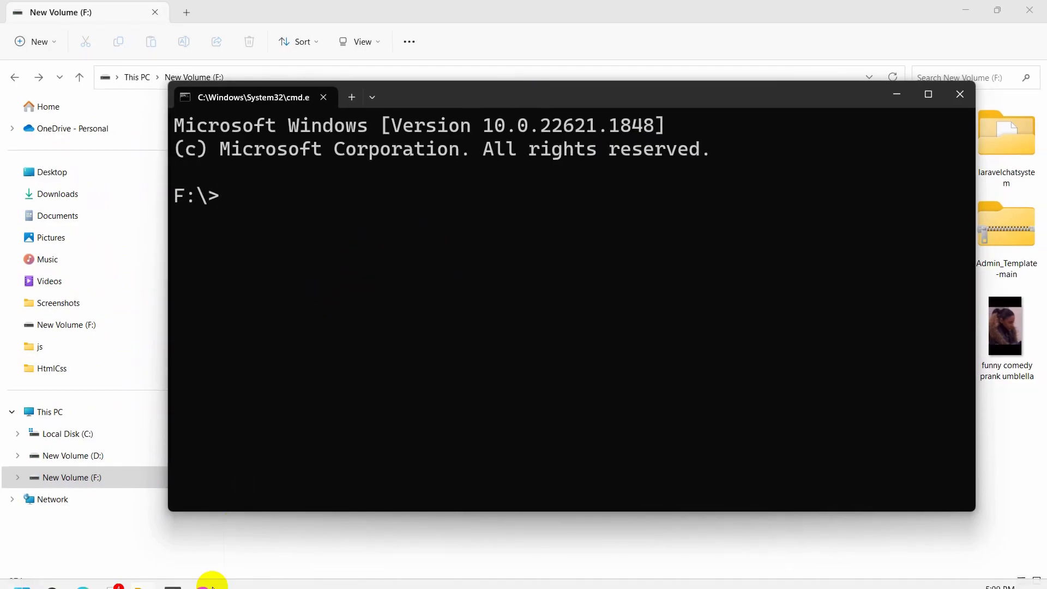
click(202, 573)
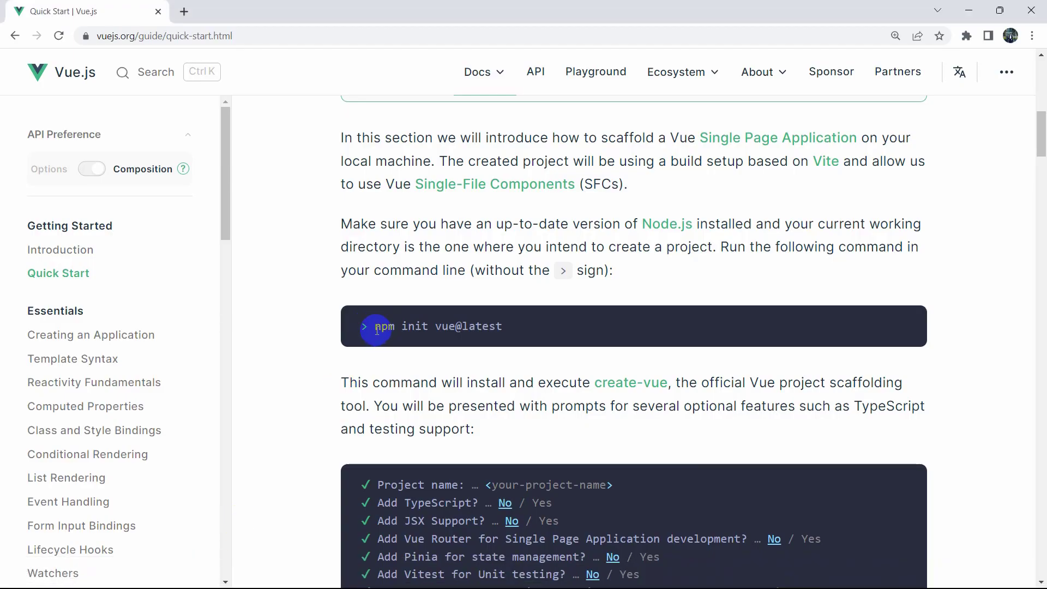
- Copy npm init vue@latest from the guide and run it at the F:\> prompt
drag(376, 328, 512, 324)
key(ctrl+c)
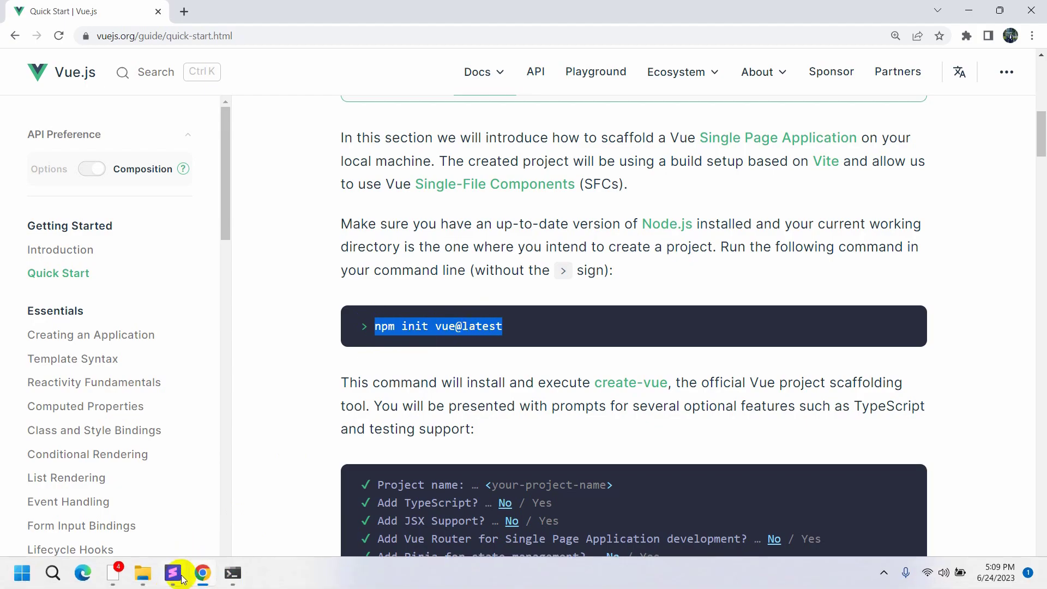
click(232, 573)
right_click(313, 188)
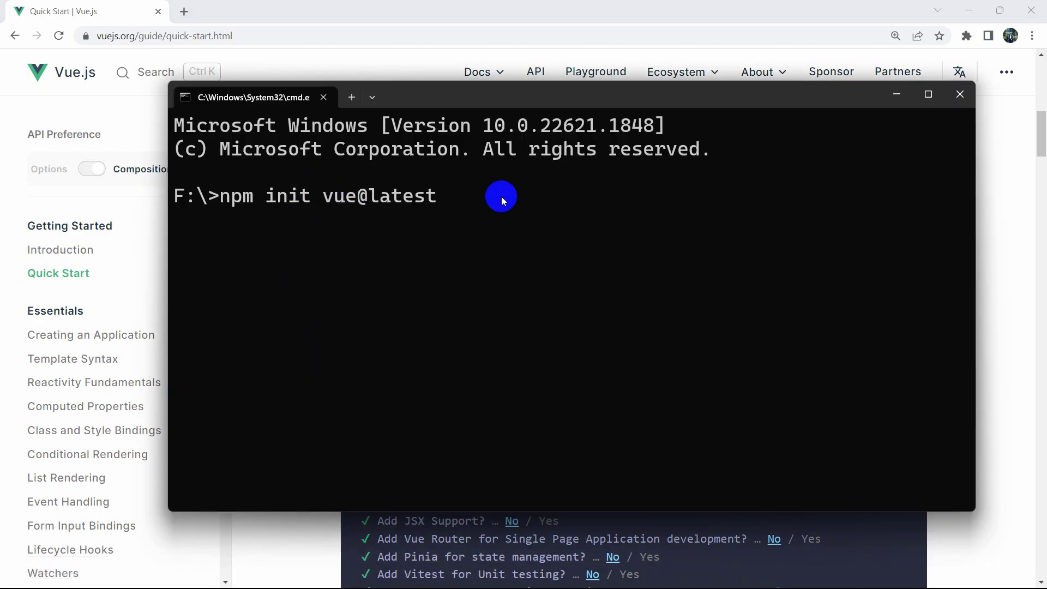
key(Return)
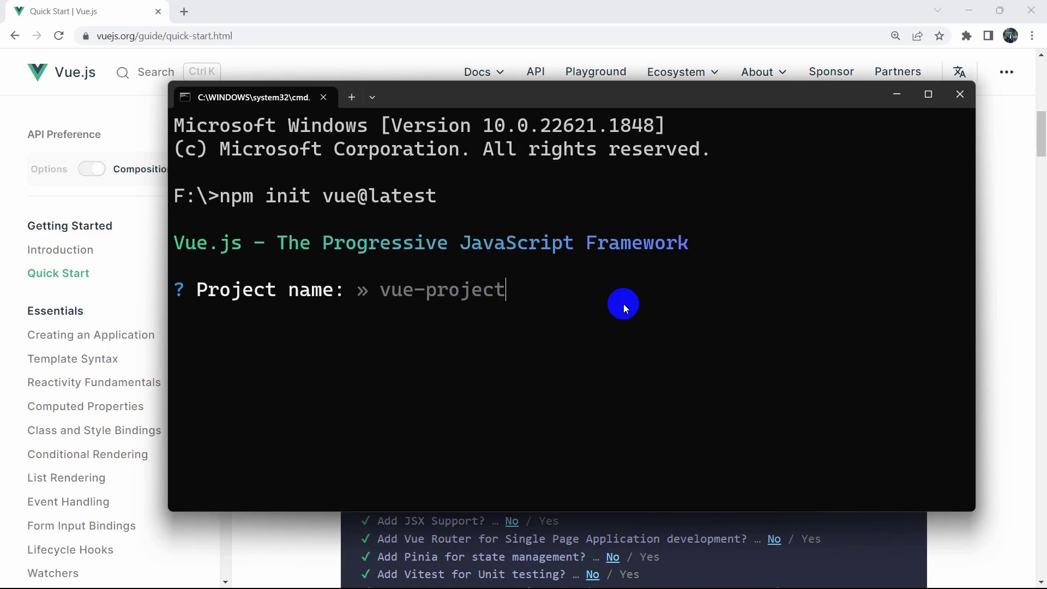
- Name the project myVueProject and keep the default package name myvueproject
text(my)
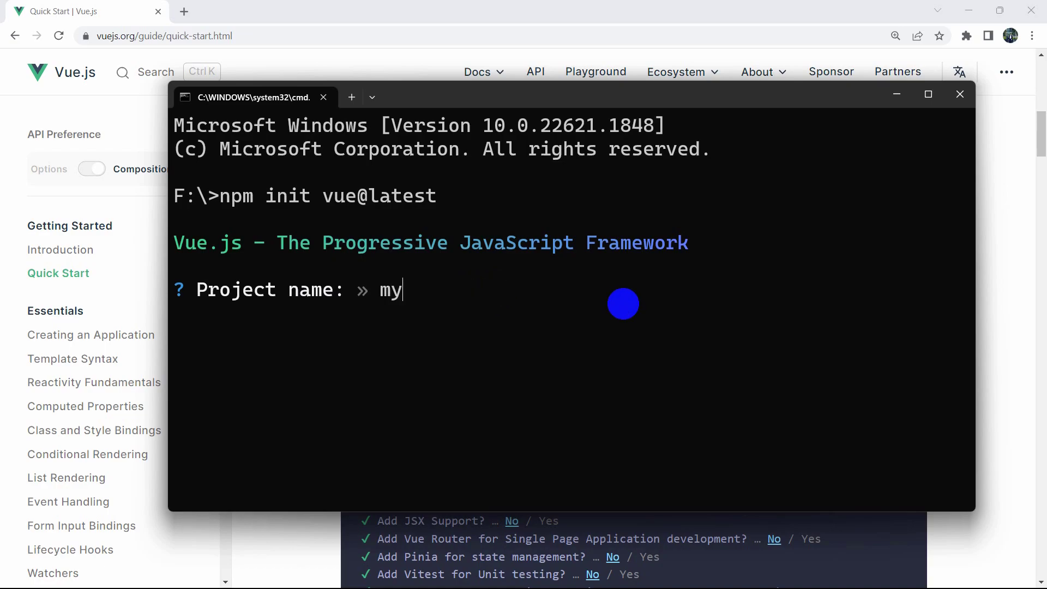
text(VueProject)
key(Return)
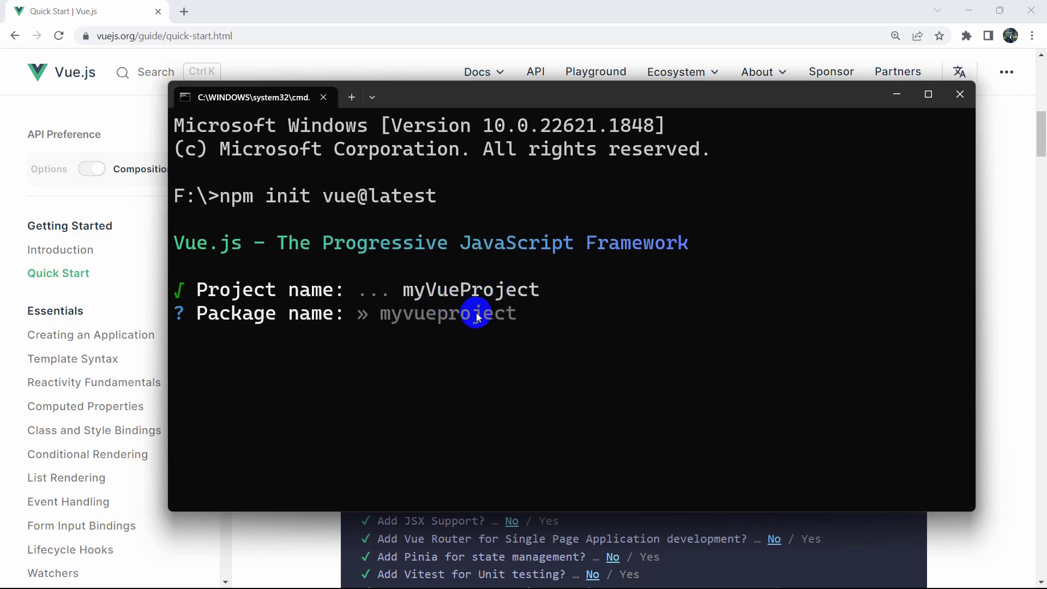
key(Return)
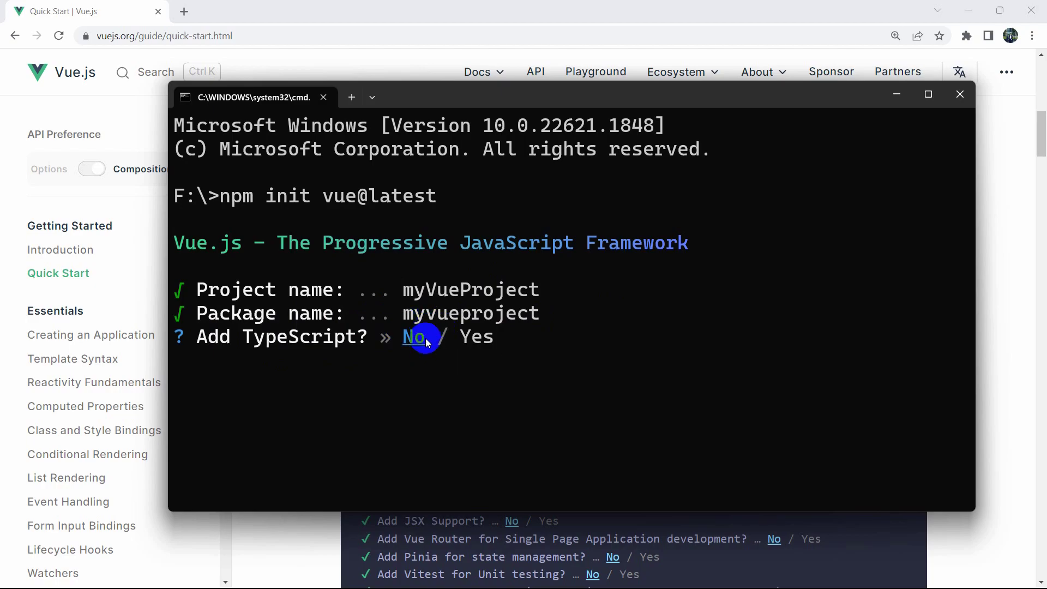
- Decline TypeScript, JSX, Vue Router, Pinia, Vitest, end-to-end testing and ESLint
key(Return)
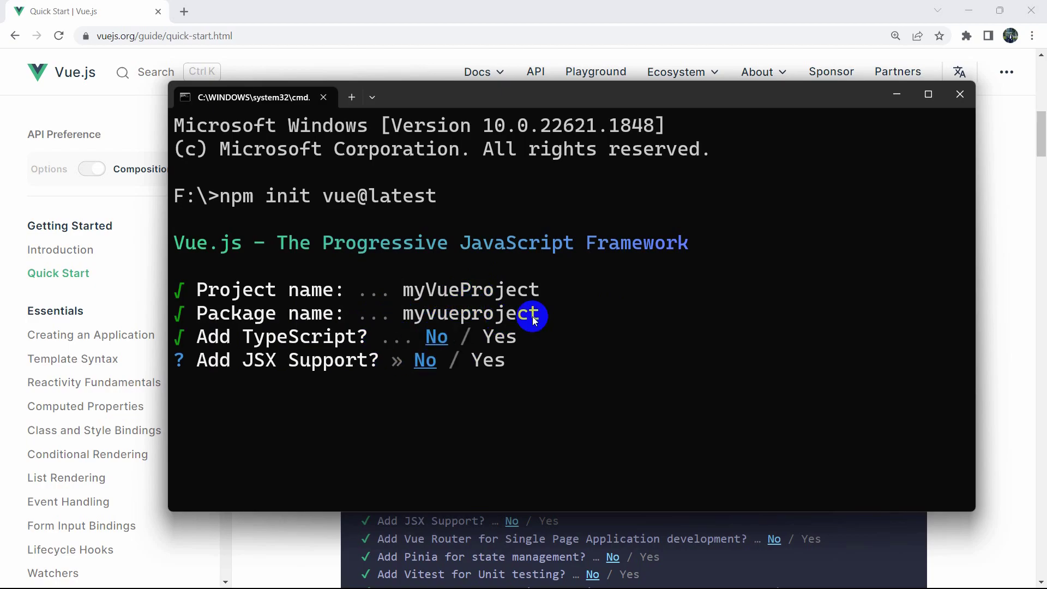
key(Return)
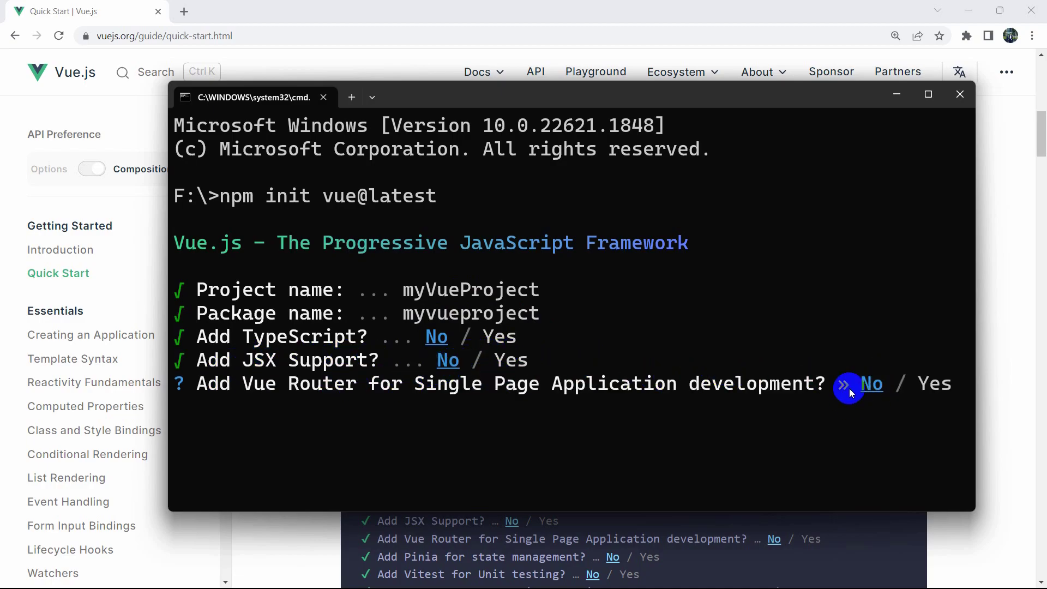
key(Return)
key(Return)
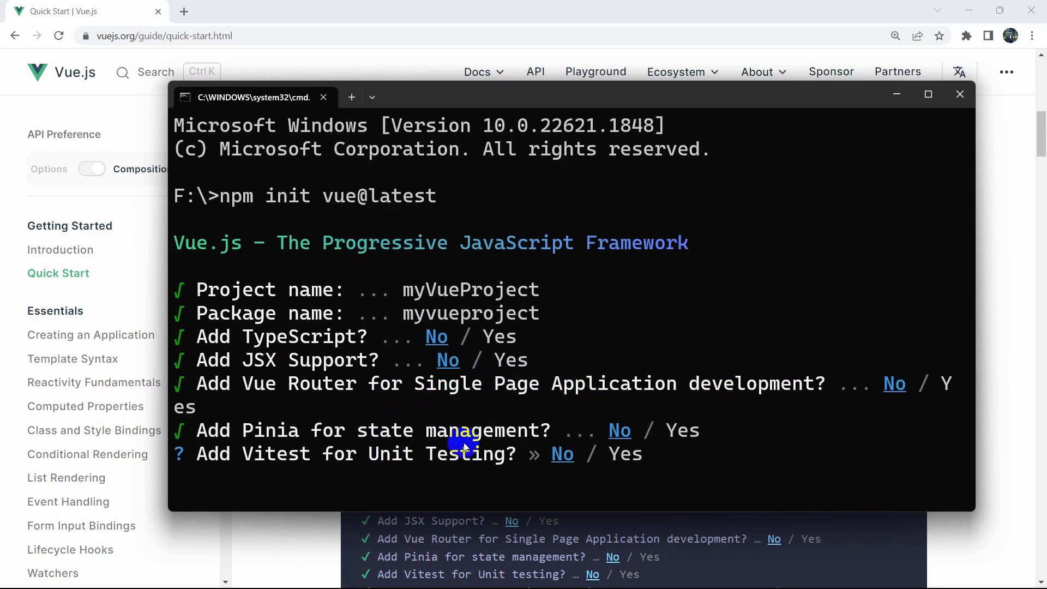
key(Return)
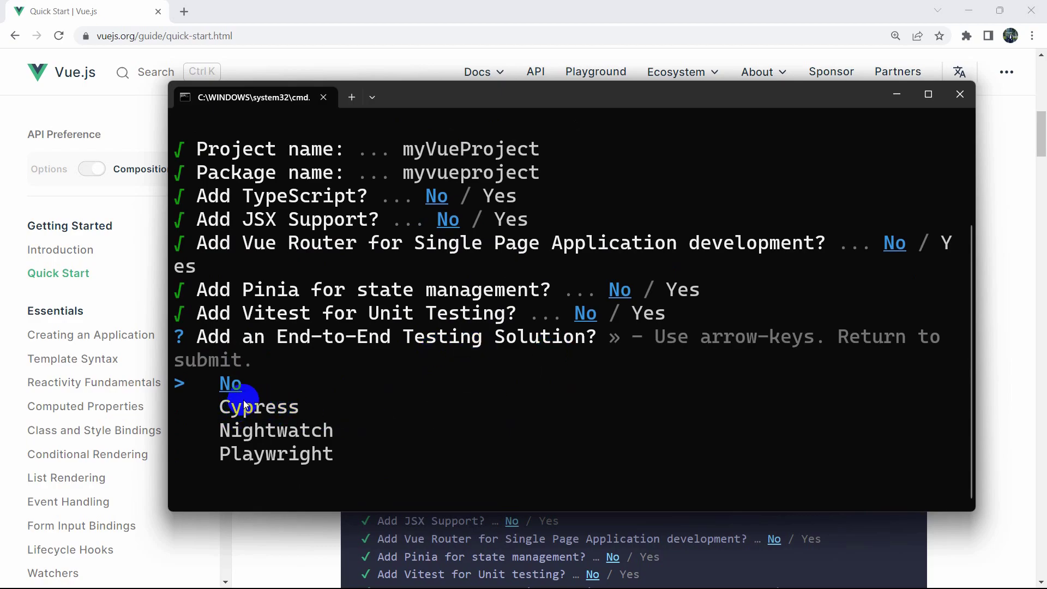
key(Return)
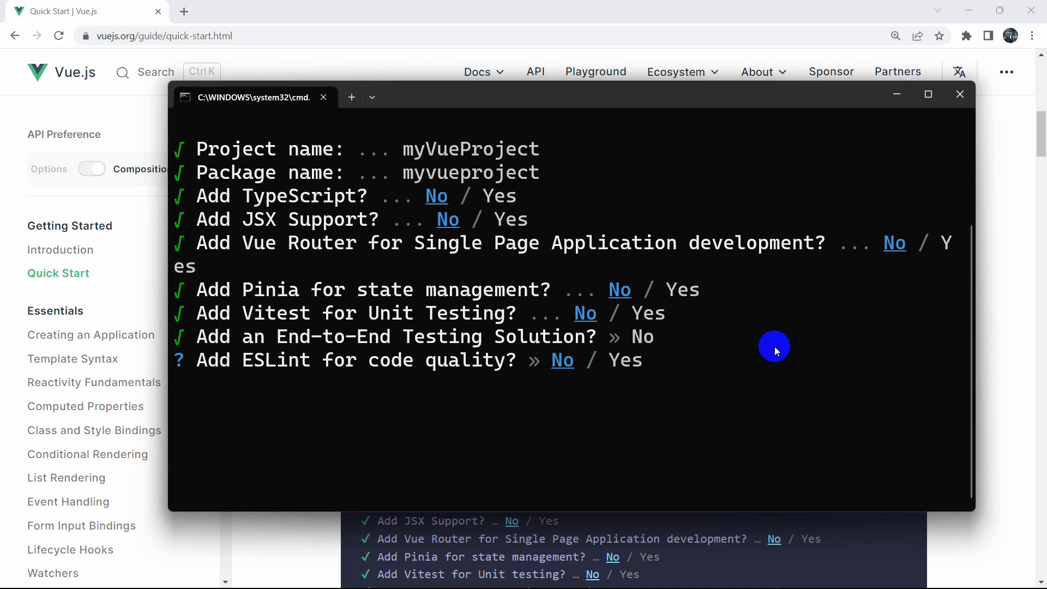
key(Return)
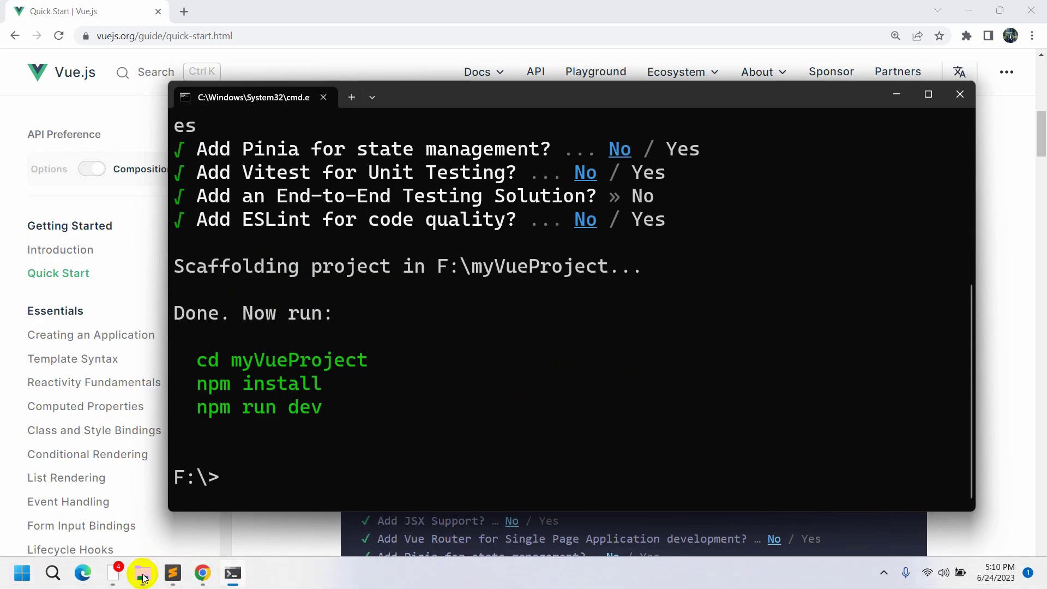
- Browse the new myVueProject folder on F: to check its generated starter files
click(142, 577)
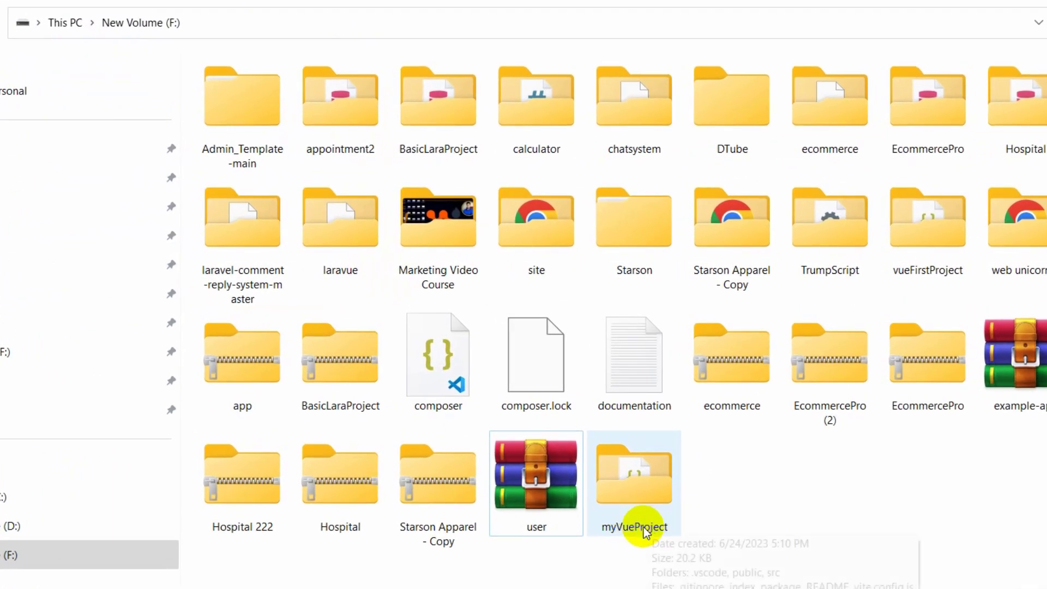
double_click(661, 486)
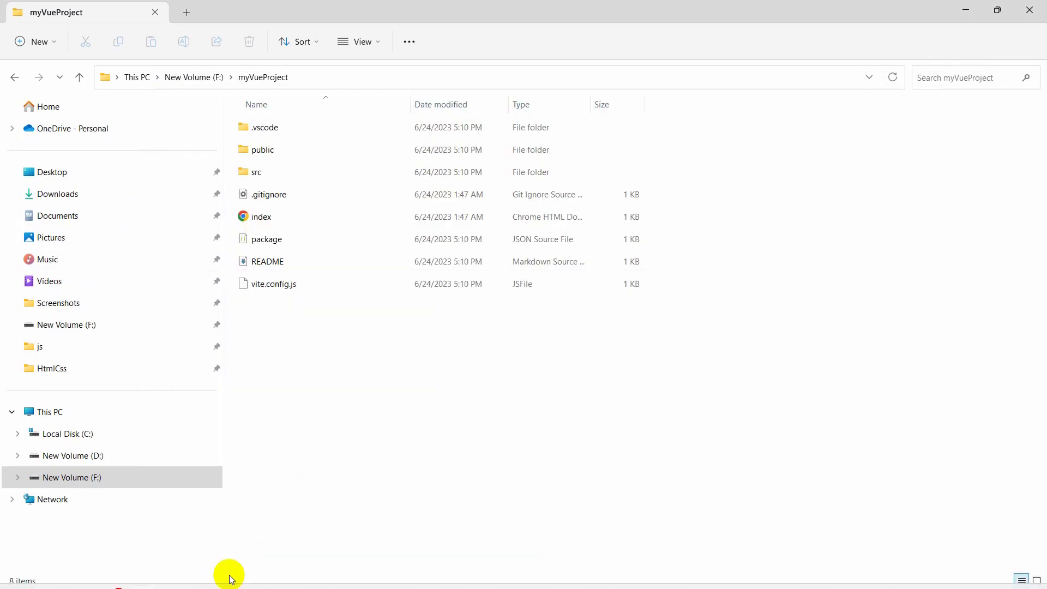
click(233, 573)
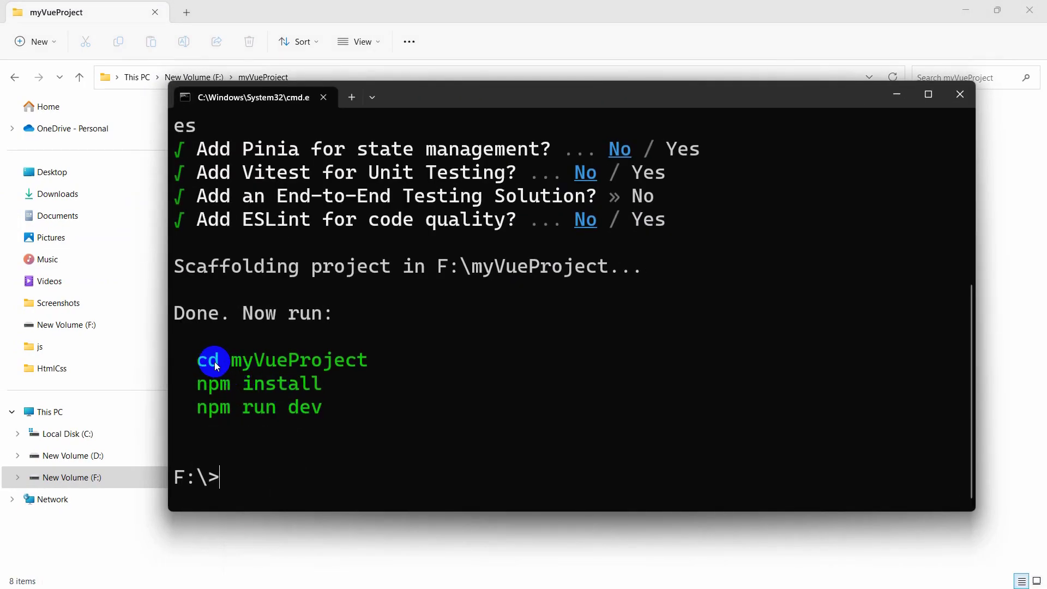
- Change into the project directory with cd myVueProject
drag(214, 361, 384, 348)
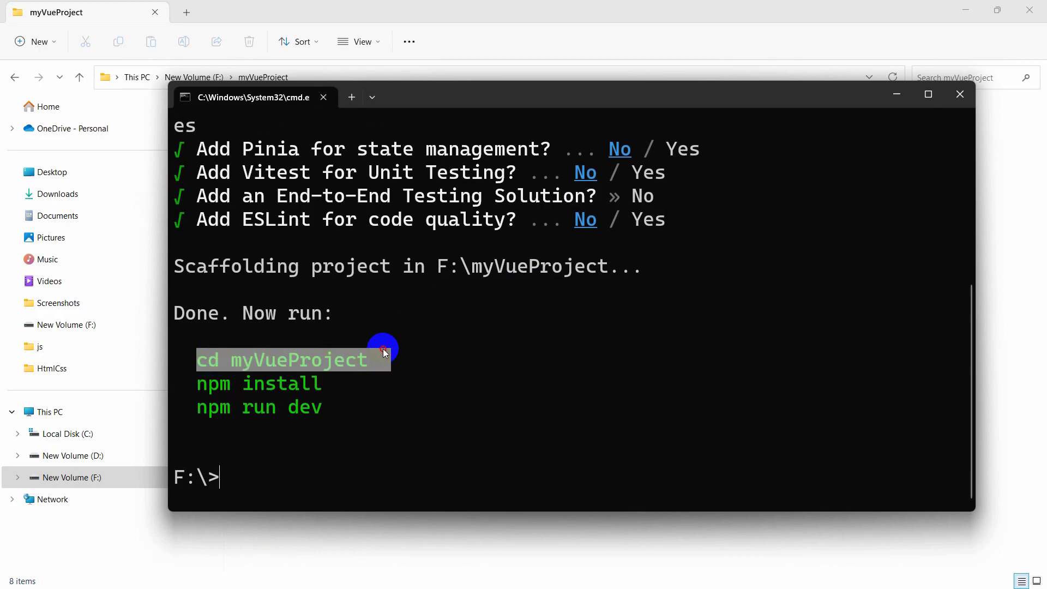
right_click(319, 358)
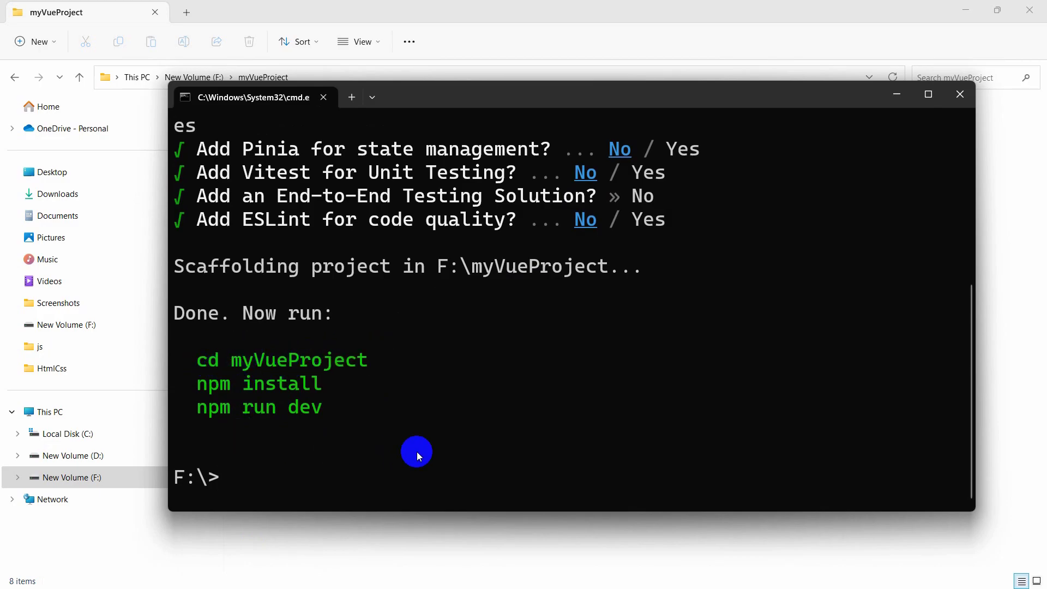
text(cd myVueProje)
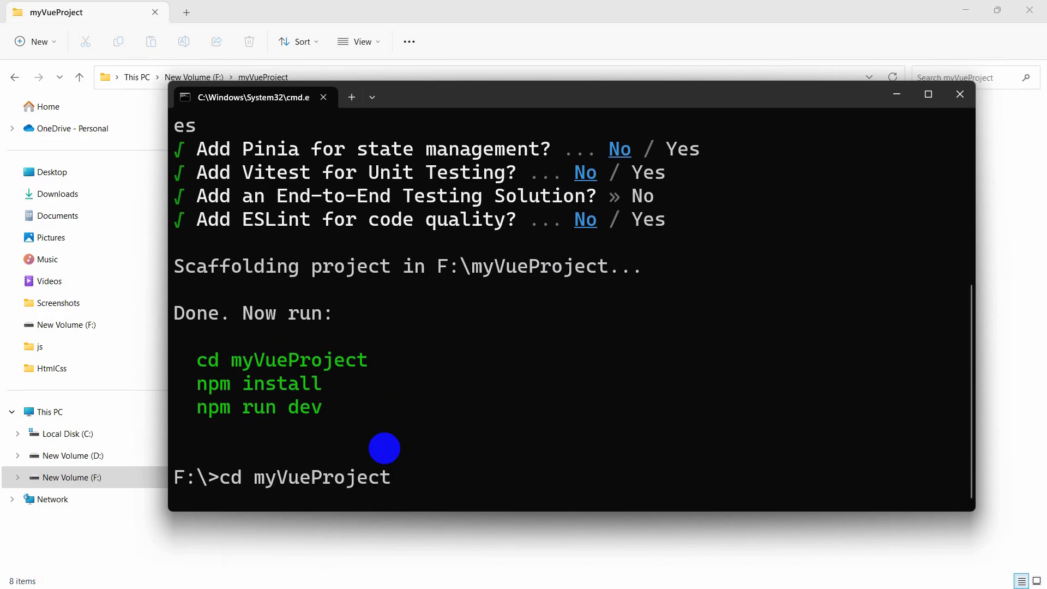
text(ct)
key(Return)
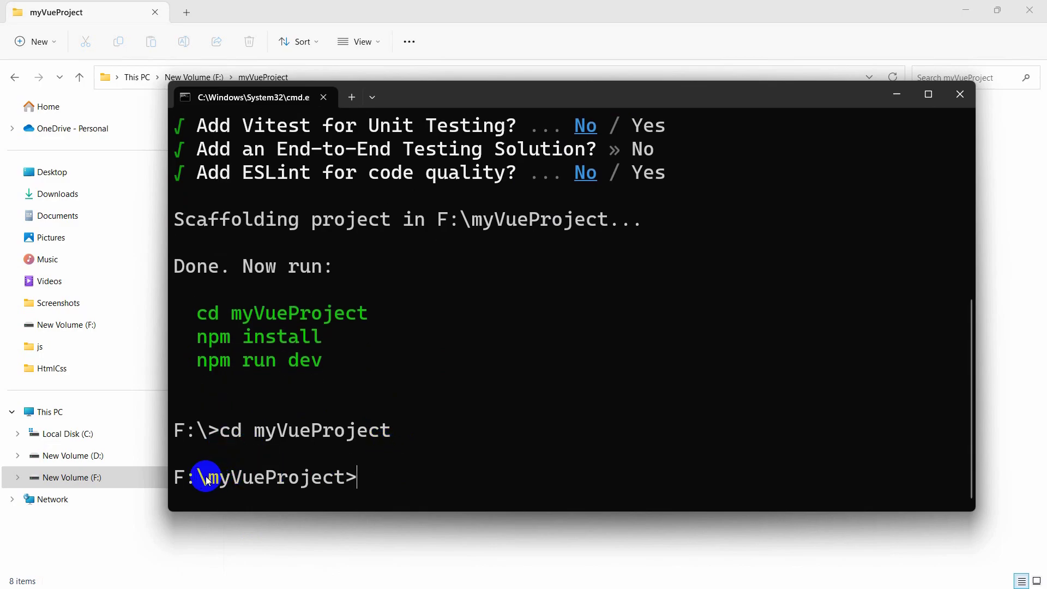
- Run npm install in F:\myVueProject, adding 25 packages with 0 vulnerabilities
drag(205, 477, 367, 478)
click(252, 397)
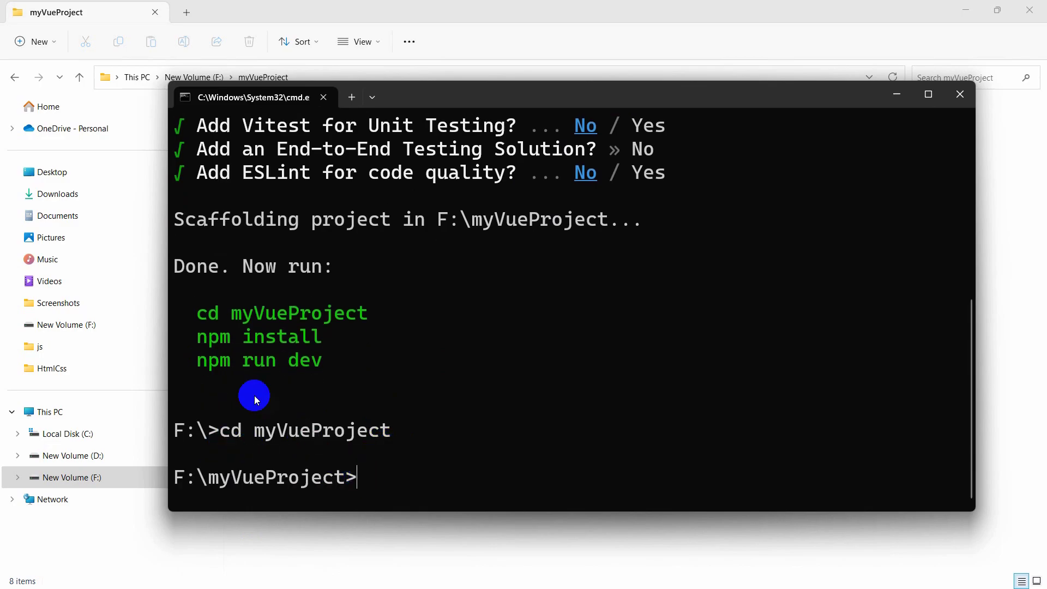
drag(205, 339, 309, 334)
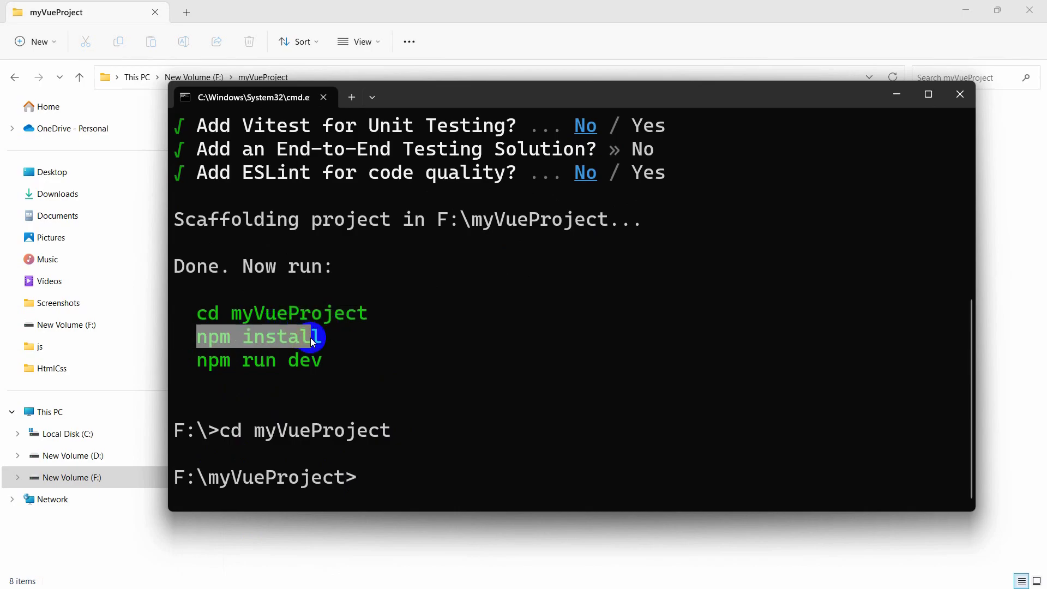
click(404, 469)
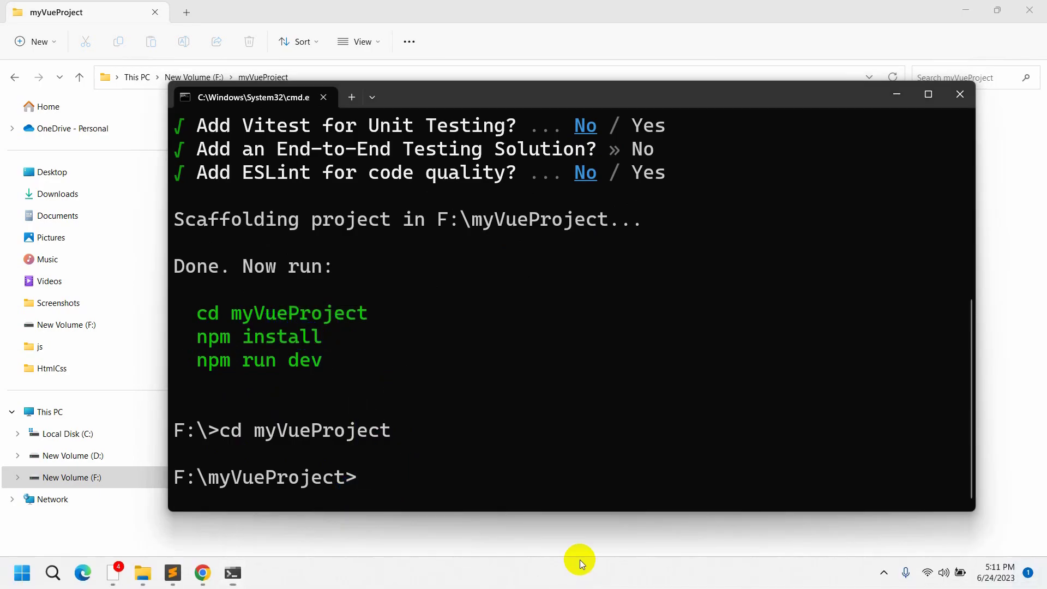
click(594, 536)
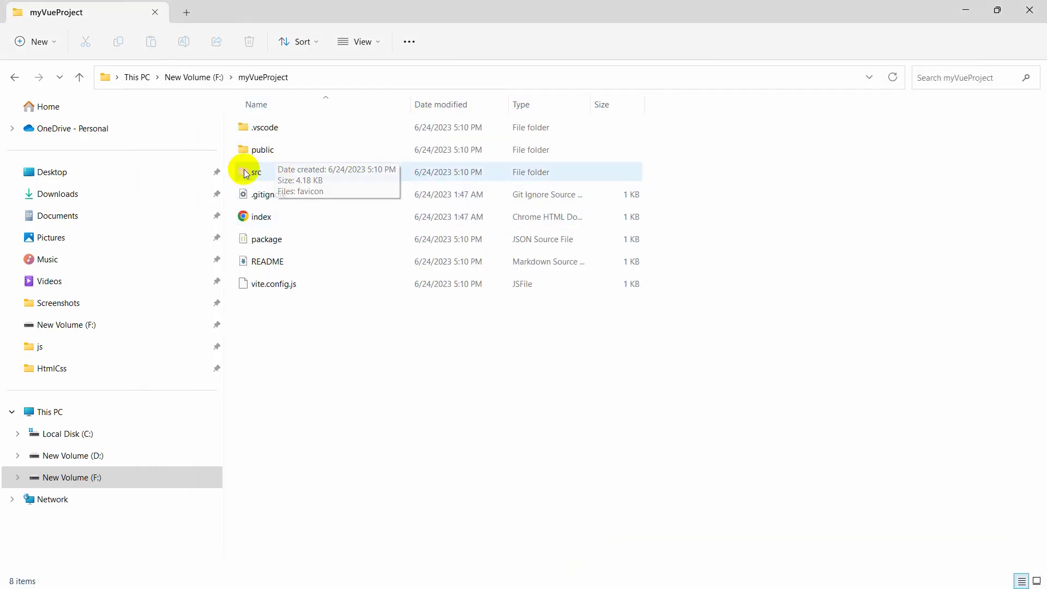
click(235, 572)
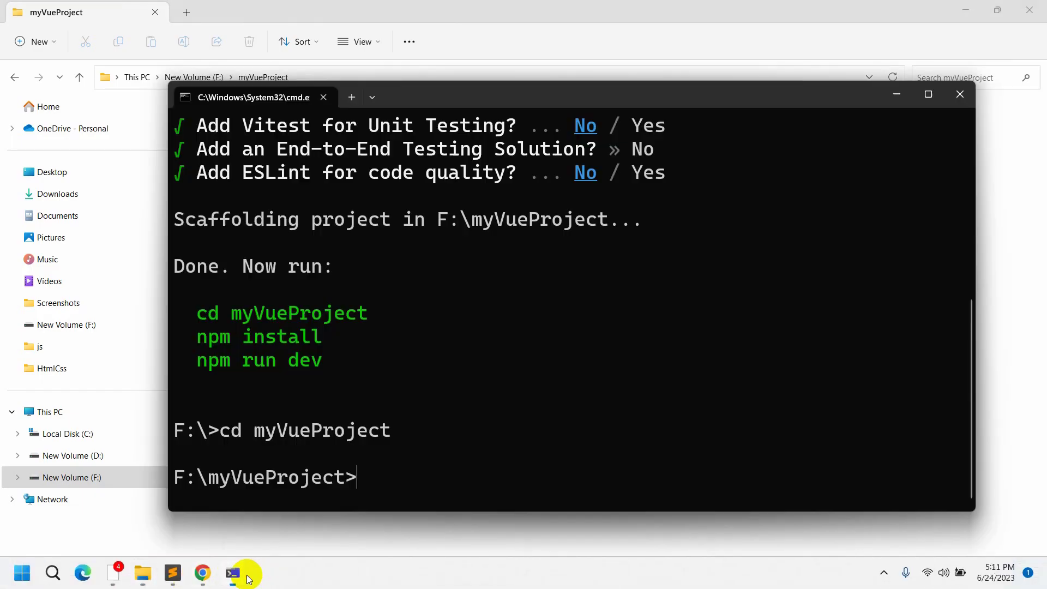
drag(433, 64, 648, 56)
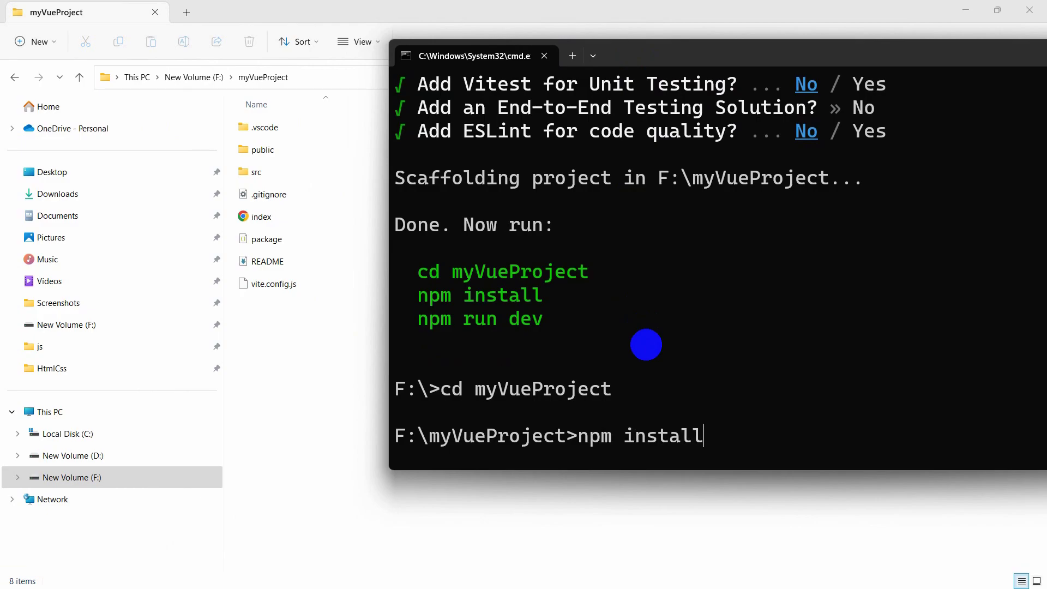
key(Return)
drag(693, 55, 452, 45)
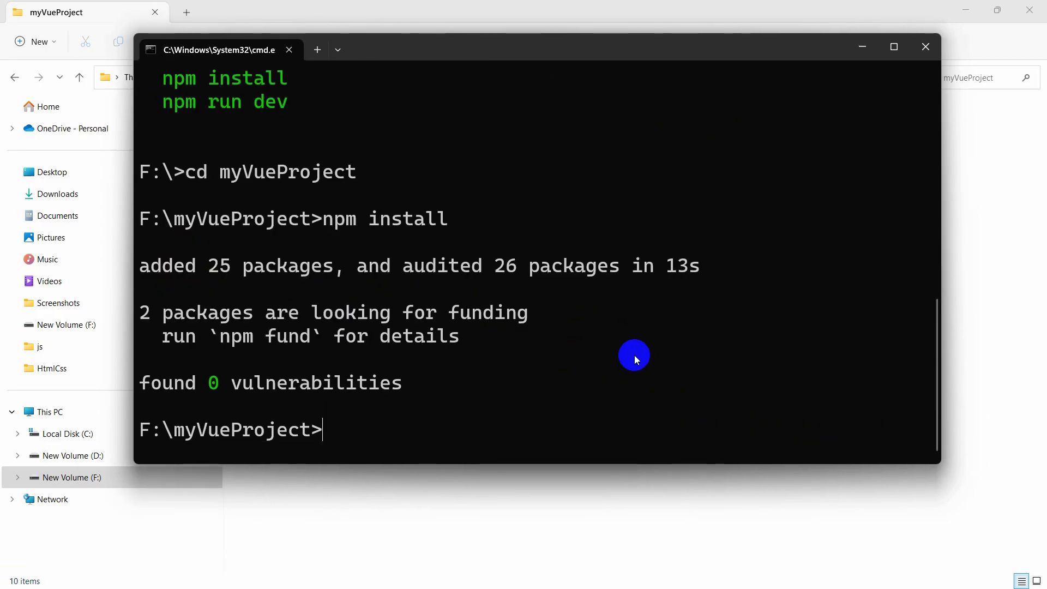
click(854, 48)
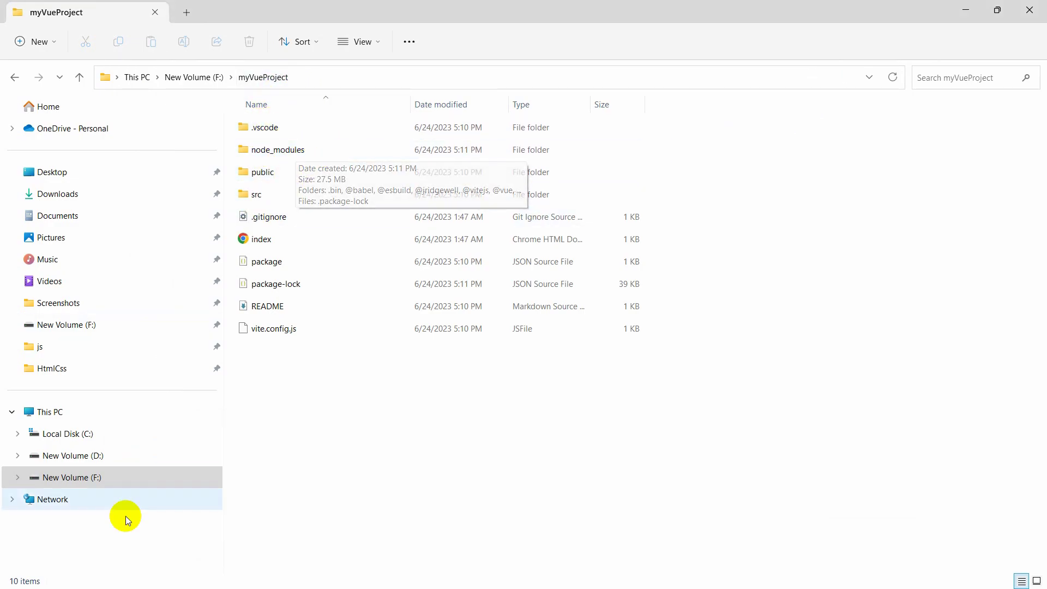
- Start the Vite v4.3.9 dev server with npm run dev
click(232, 581)
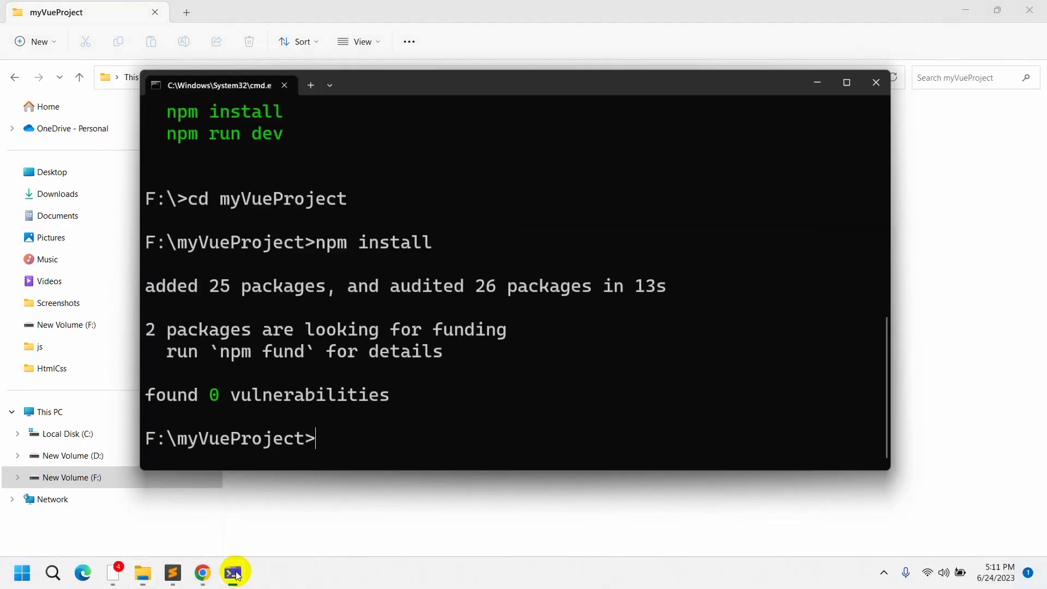
scroll(224, 240, up, 1)
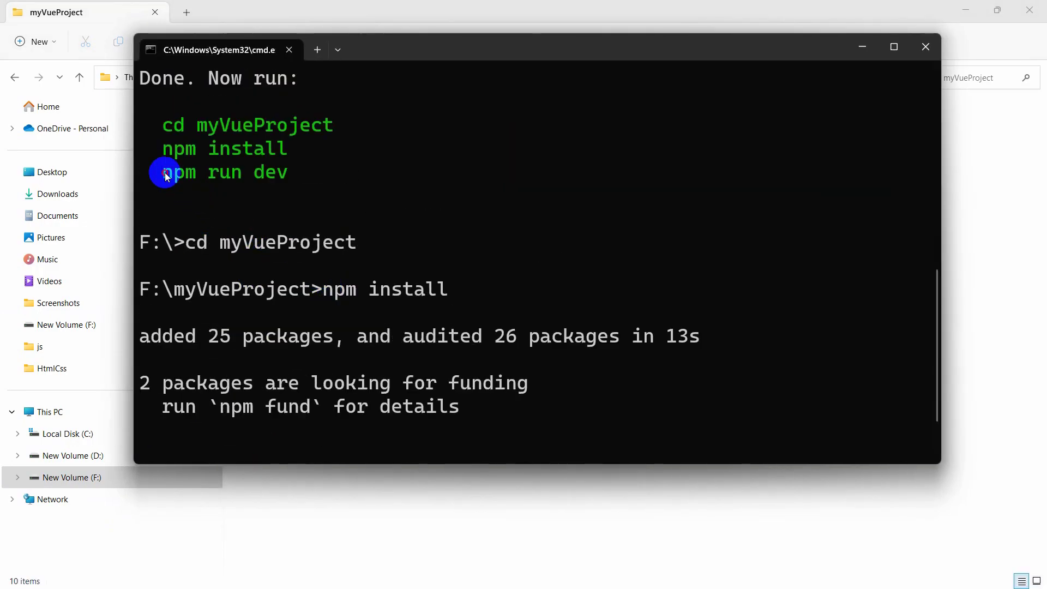
drag(265, 172, 285, 176)
scroll(409, 273, down, 1)
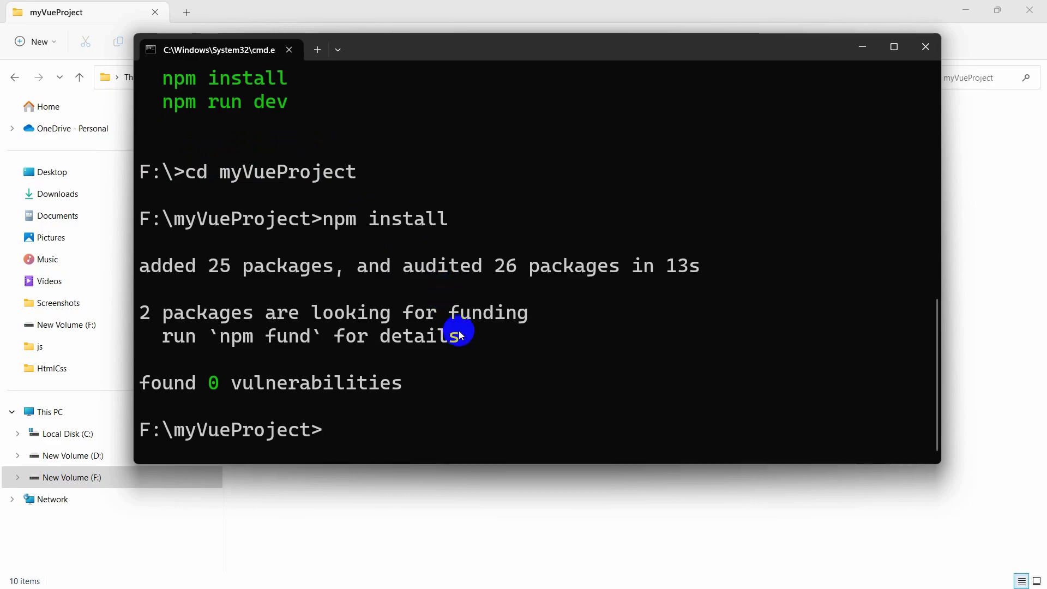
text(npm run dev)
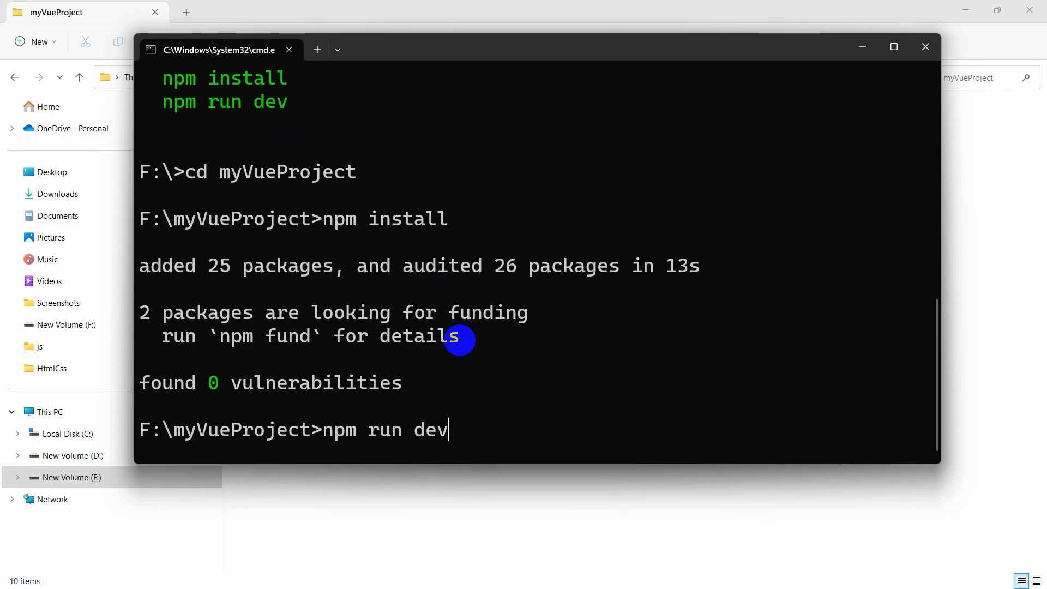
key(Return)
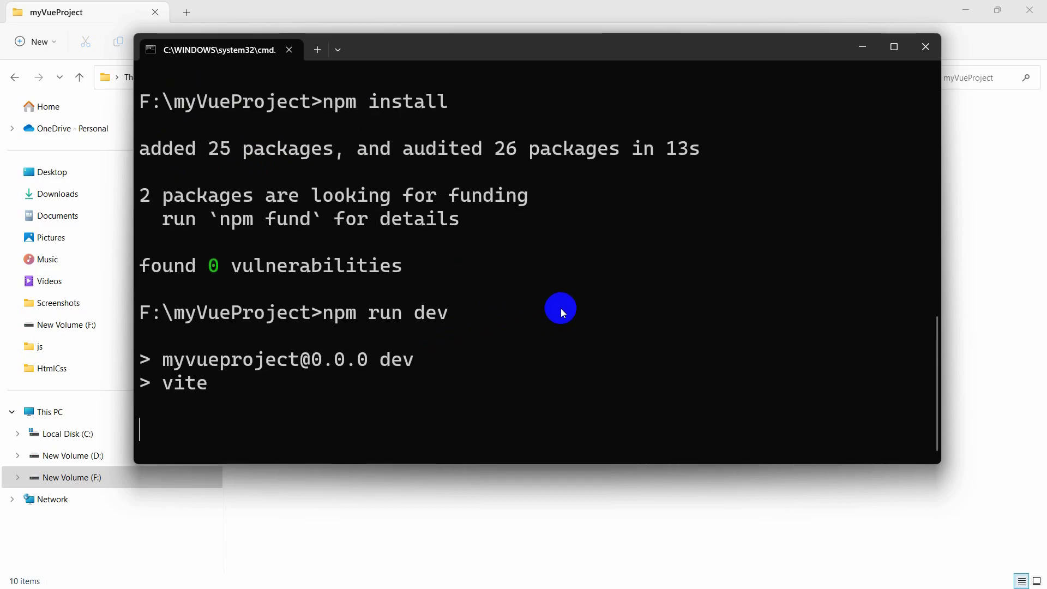
scroll(362, 247, up, 2)
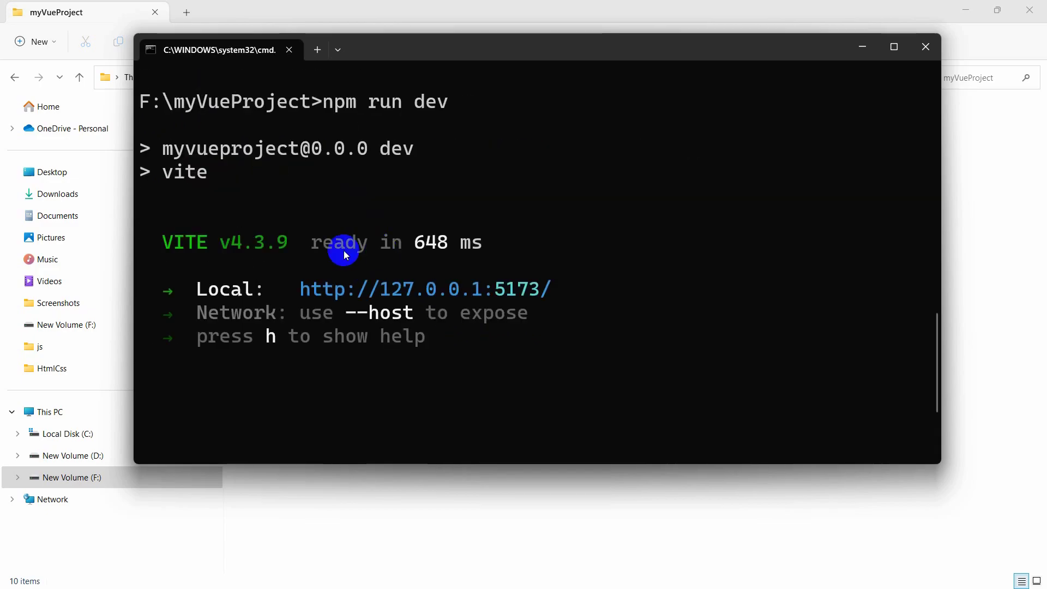
drag(301, 292, 562, 285)
click(549, 275)
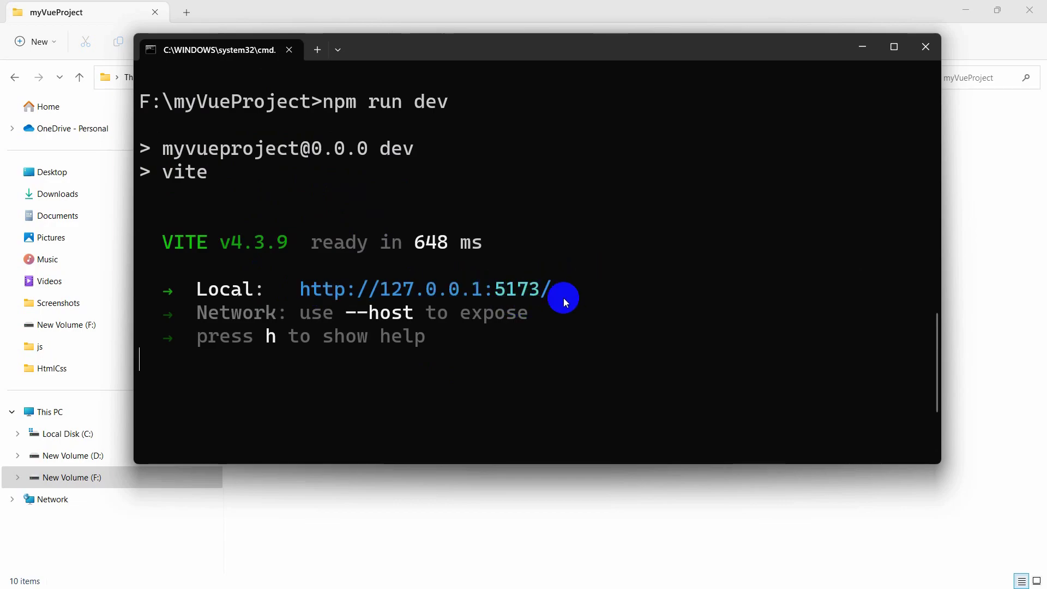
drag(298, 292, 536, 285)
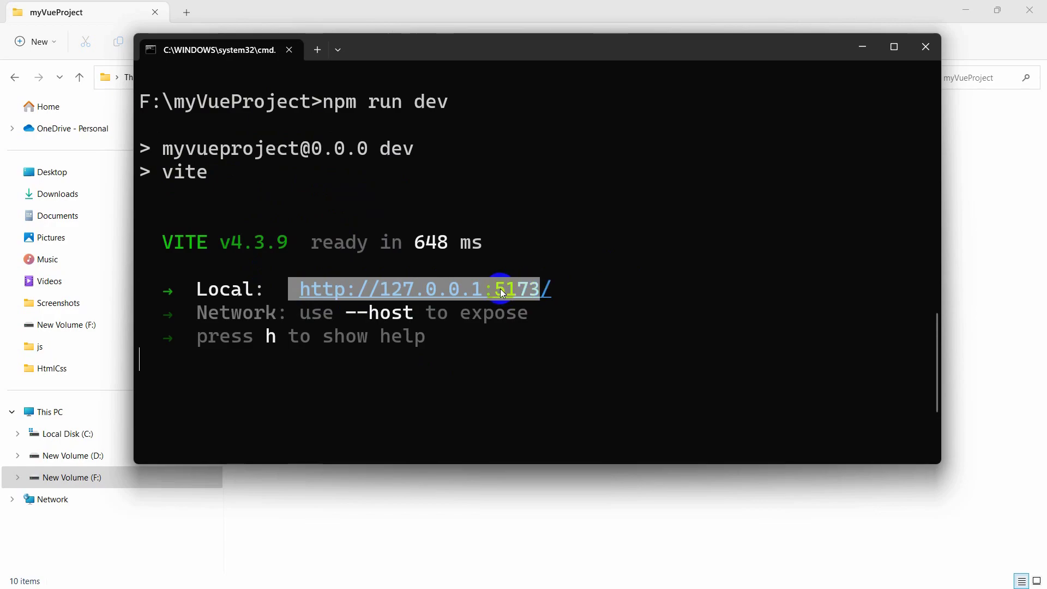
key(ctrl+c)
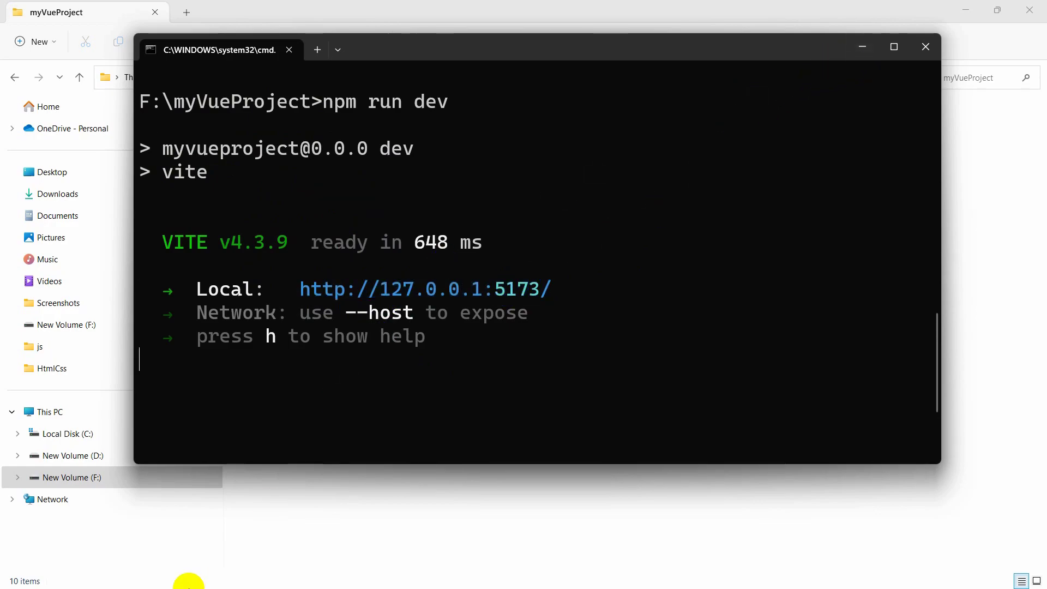
- Load 127.0.0.1:5173 in a new Chrome tab to view the Vue "You did it!" page
click(202, 581)
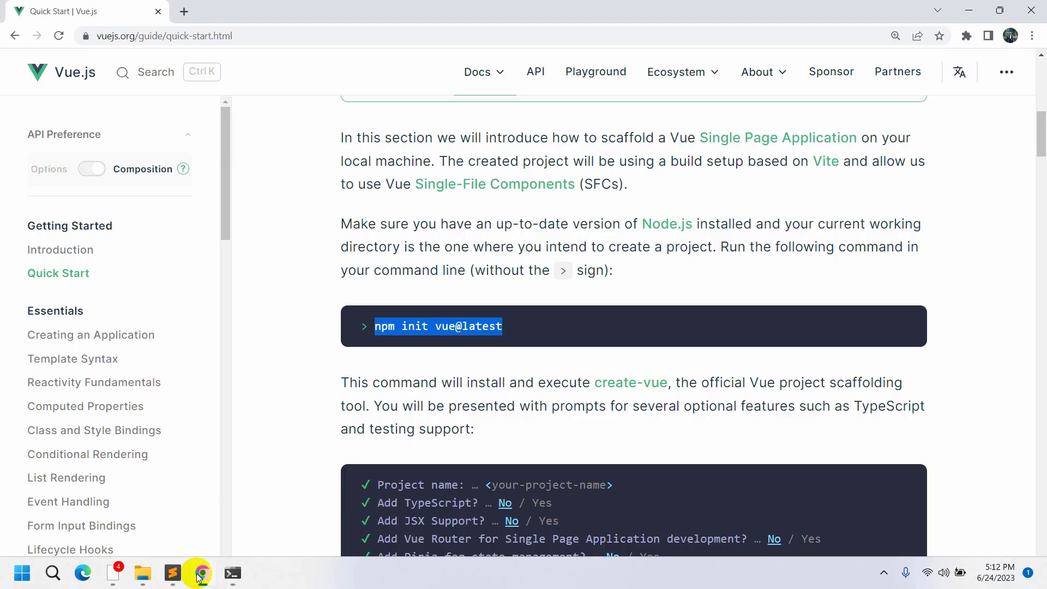
click(183, 12)
key(ctrl+v)
click(278, 54)
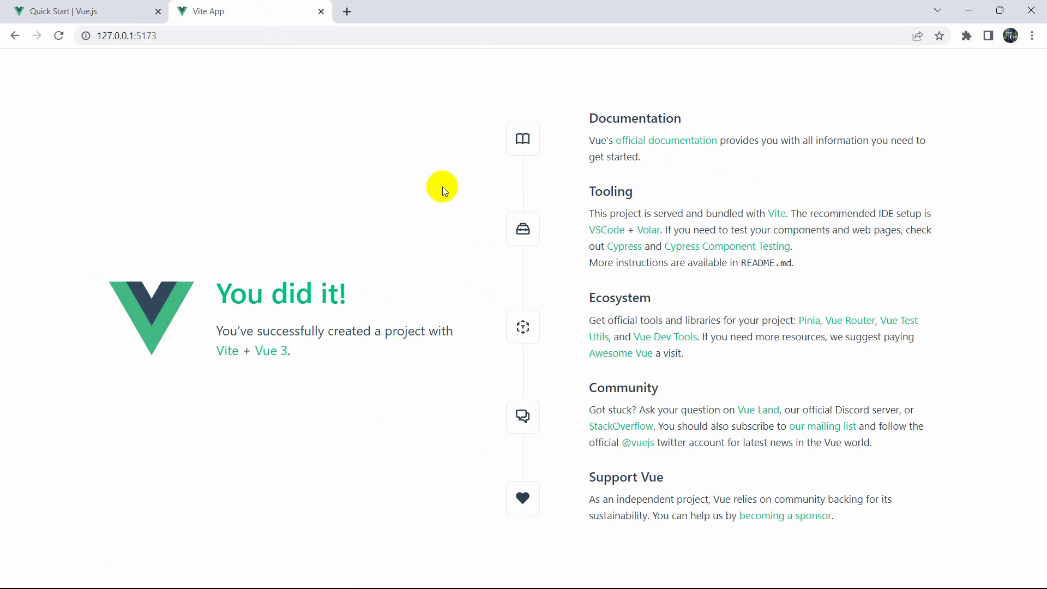
- Open the myVueProject folder from the New Volume (F:) drive in Sublime Text
mouse_move(154, 564)
click(174, 573)
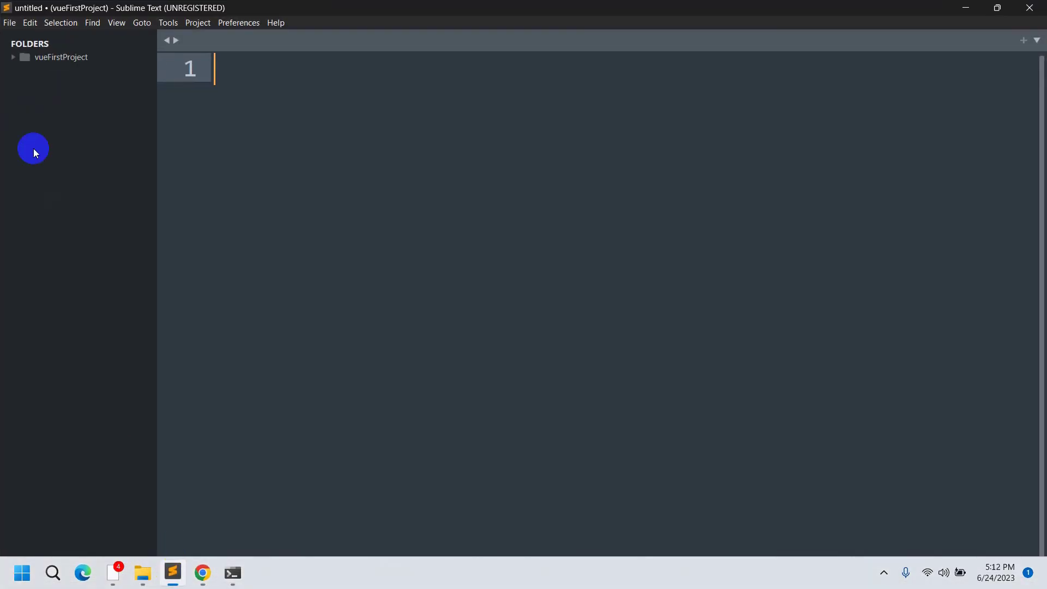
click(10, 22)
click(102, 68)
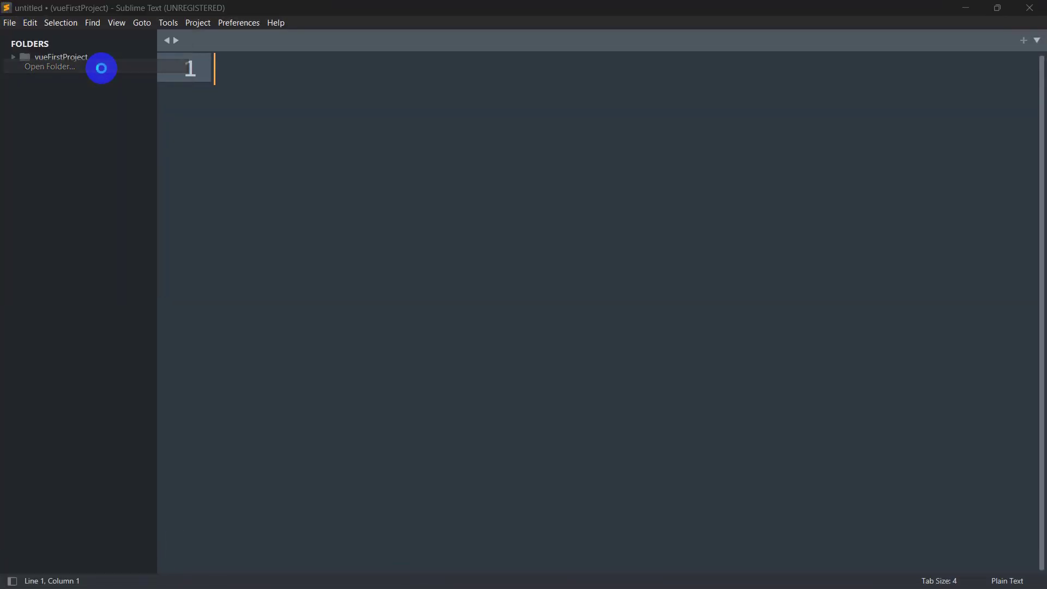
click(83, 404)
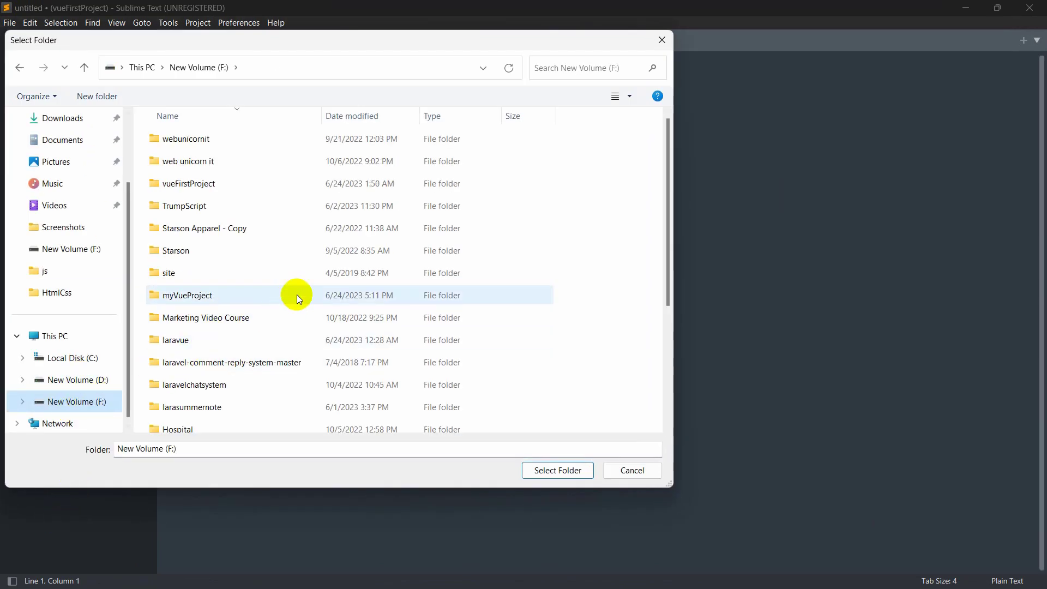
scroll(284, 167, down, 3)
scroll(276, 176, up, 3)
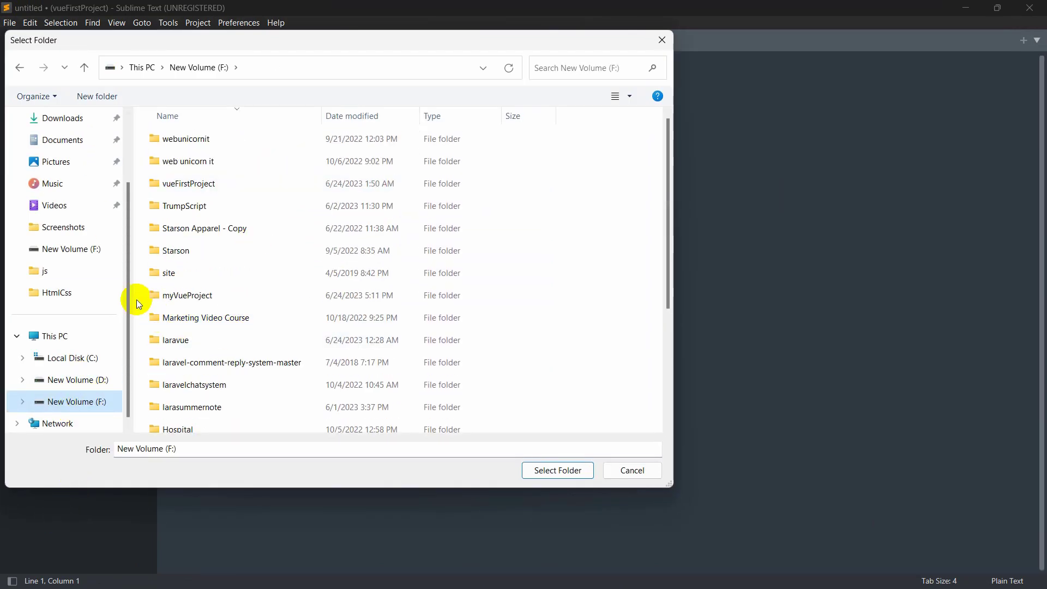
click(198, 294)
click(559, 471)
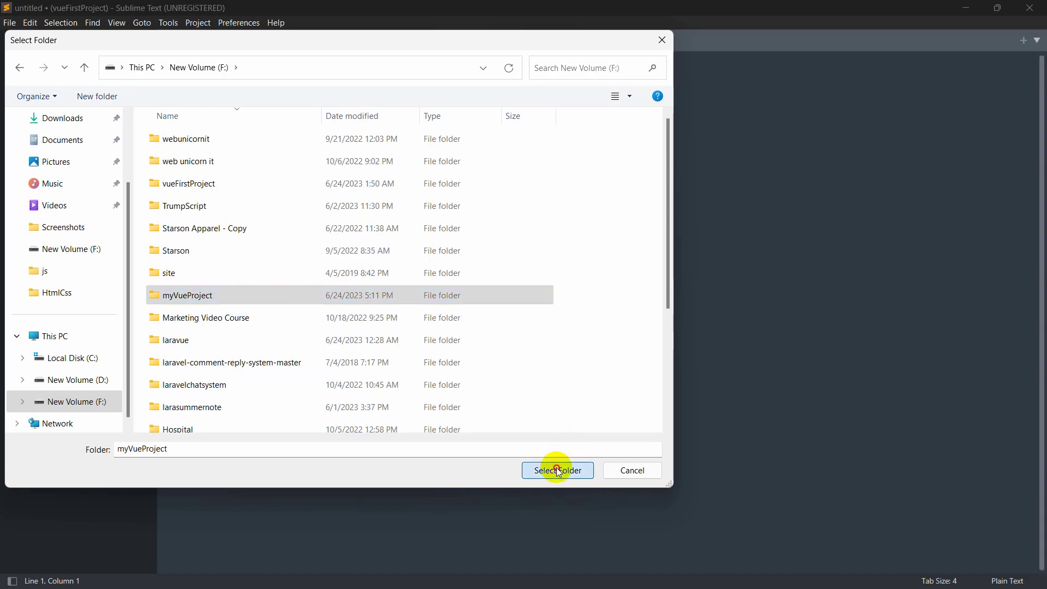
- Expand src and components, preview HelloWorld.vue and TheWelcome.vue, then select 'You did it!' in App.vue
click(113, 128)
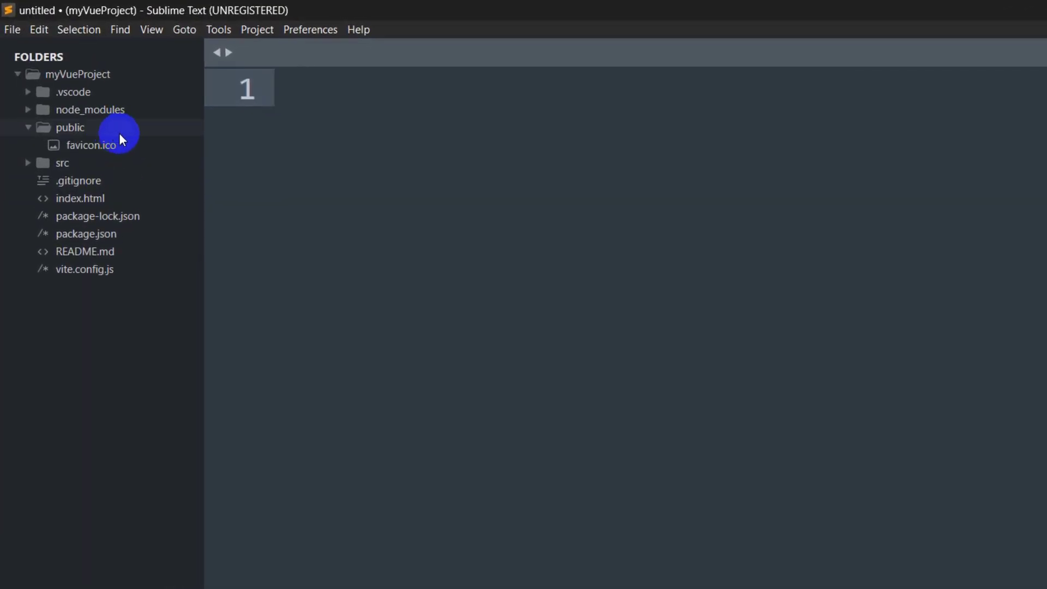
click(126, 129)
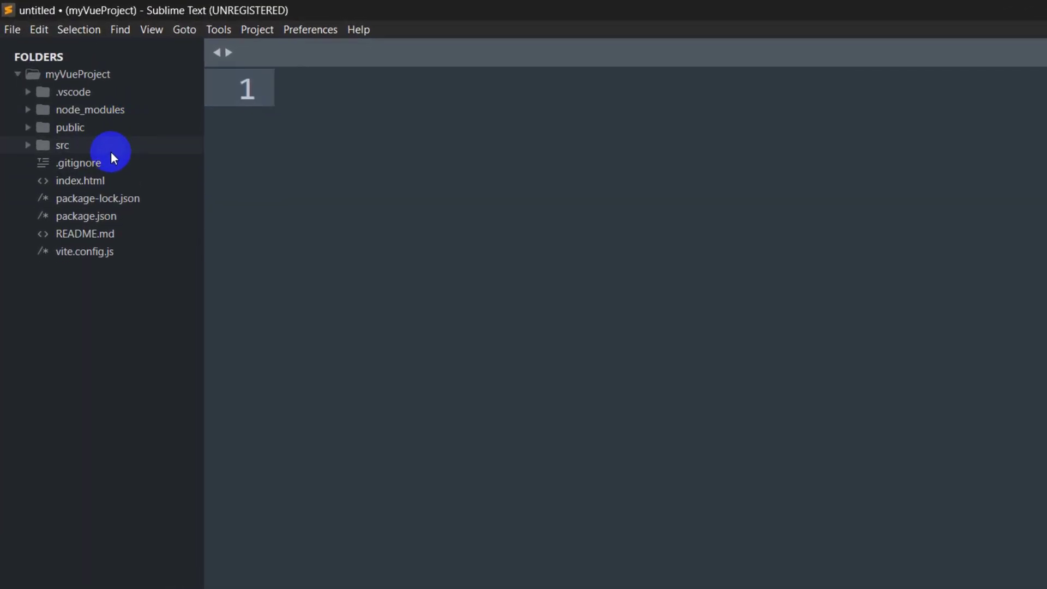
click(102, 150)
click(113, 173)
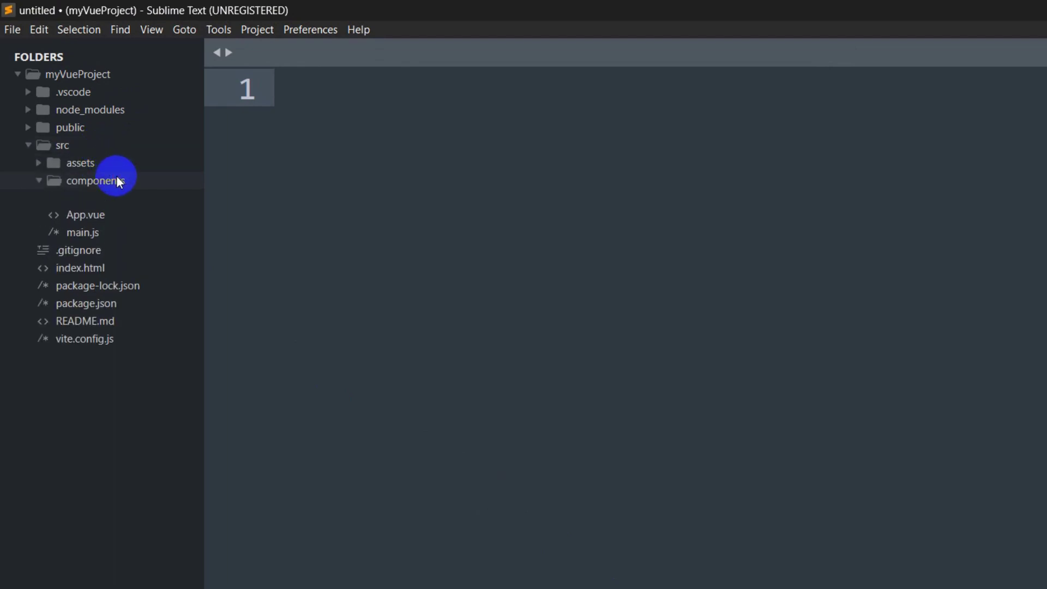
click(121, 217)
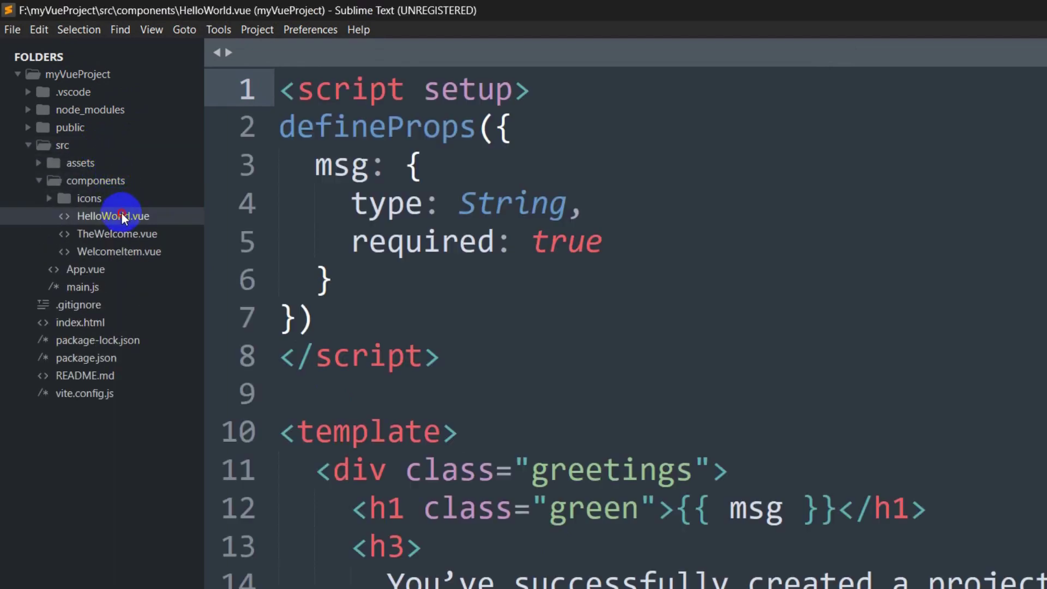
click(139, 234)
click(142, 274)
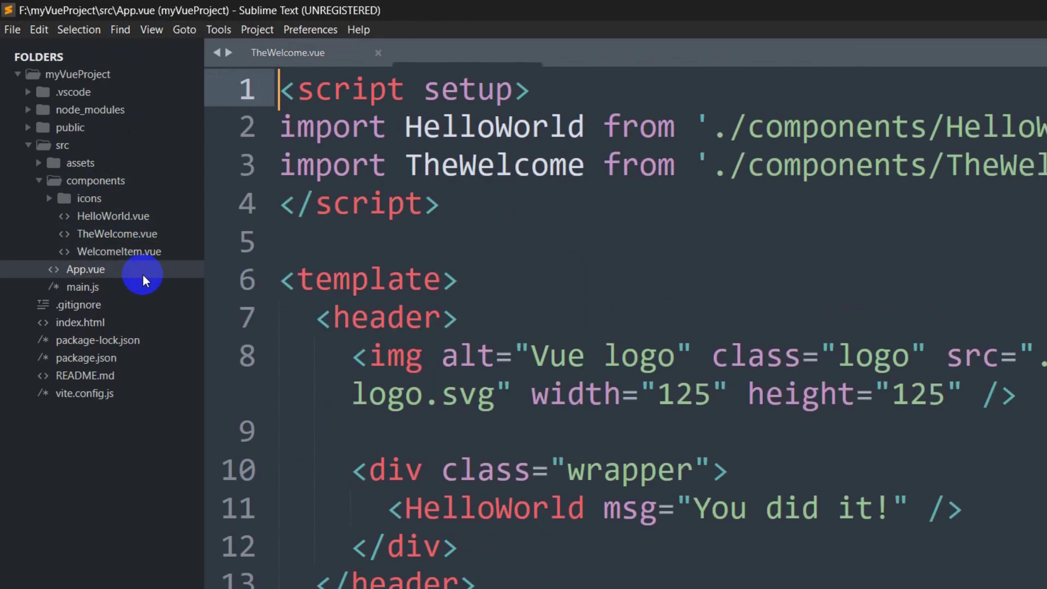
scroll(883, 486, down, 4)
scroll(787, 484, up, 4)
drag(691, 519, 947, 509)
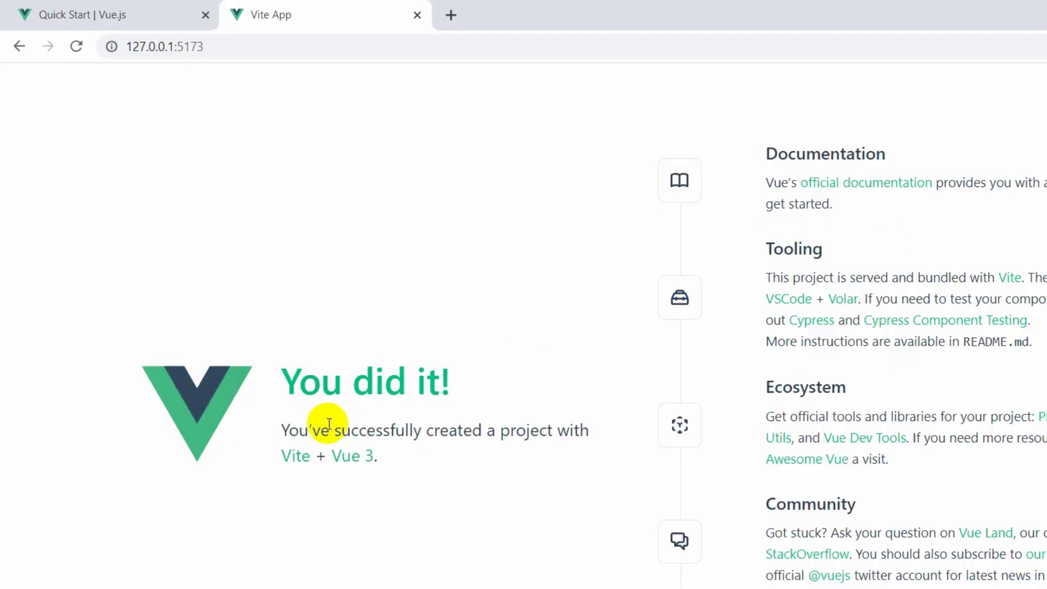
drag(303, 376, 468, 381)
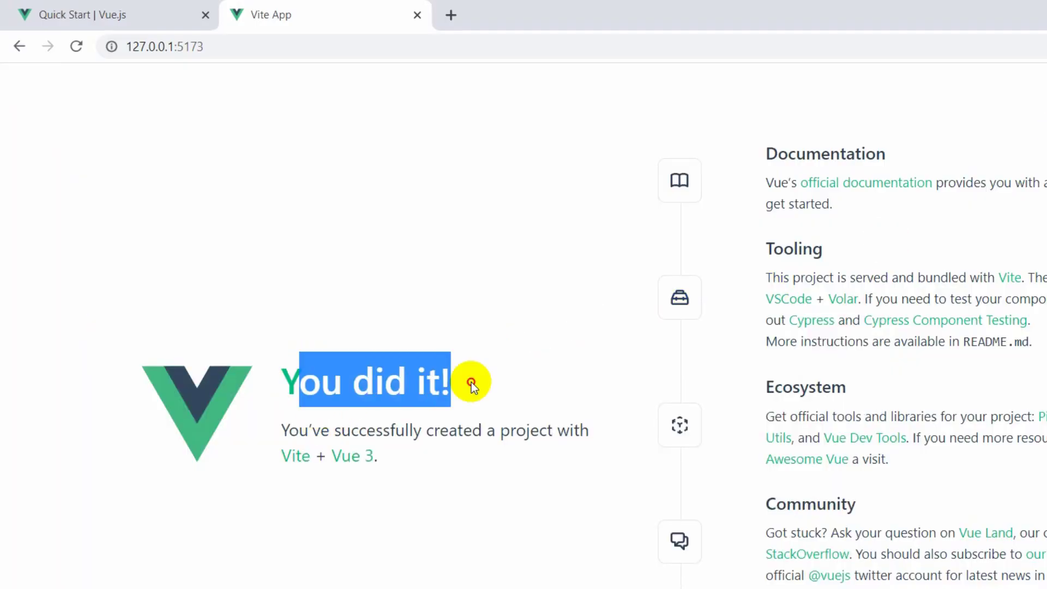
click(605, 382)
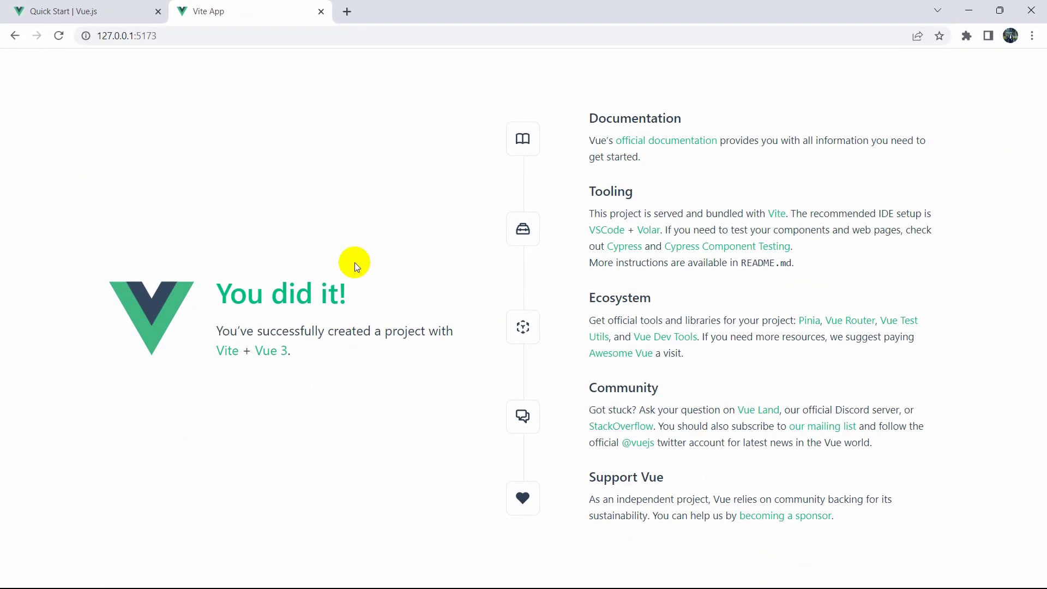